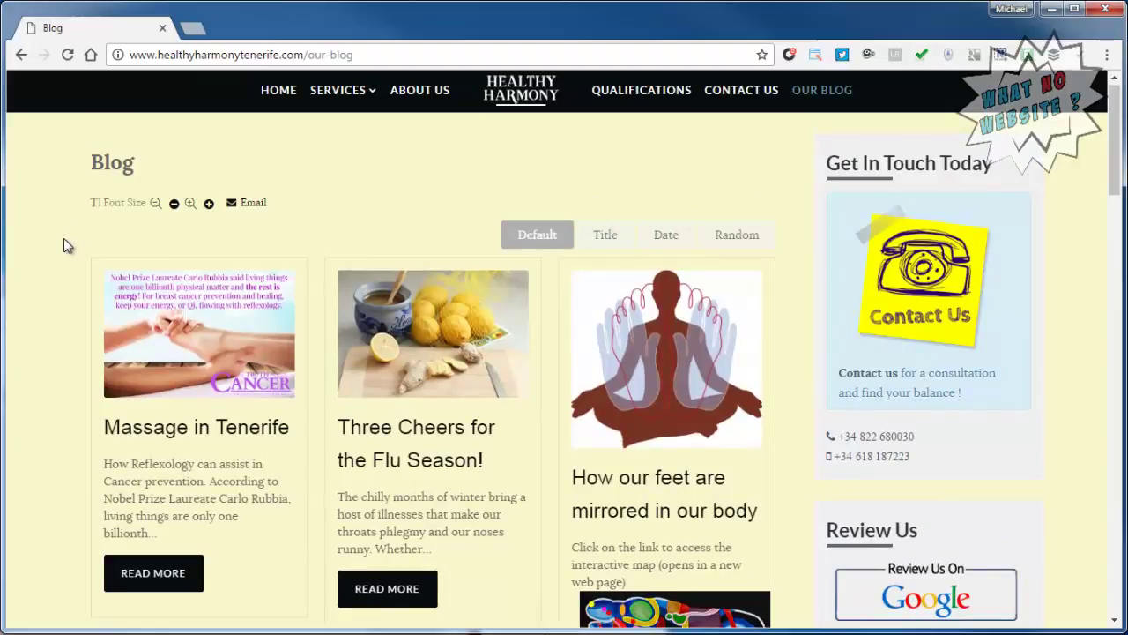
Copy the link address of the "Three Cheers for the Flu Season!" post on the Healthy Harmony blog.
scroll(68, 245, down, 3)
scroll(64, 240, down, 2)
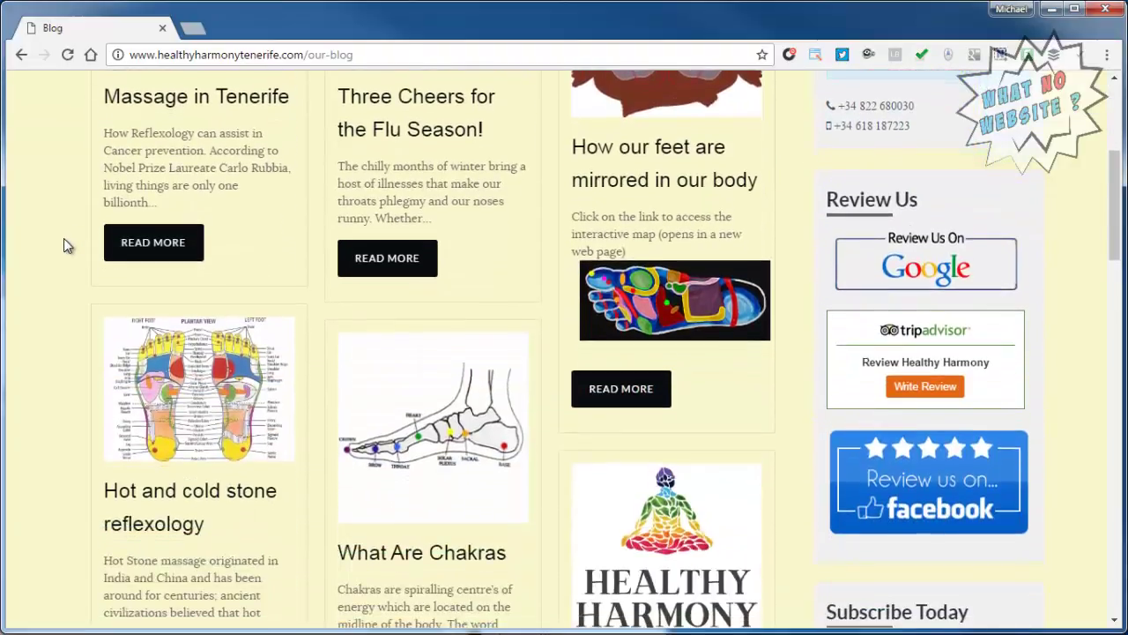
scroll(64, 240, up, 1)
scroll(64, 240, up, 4)
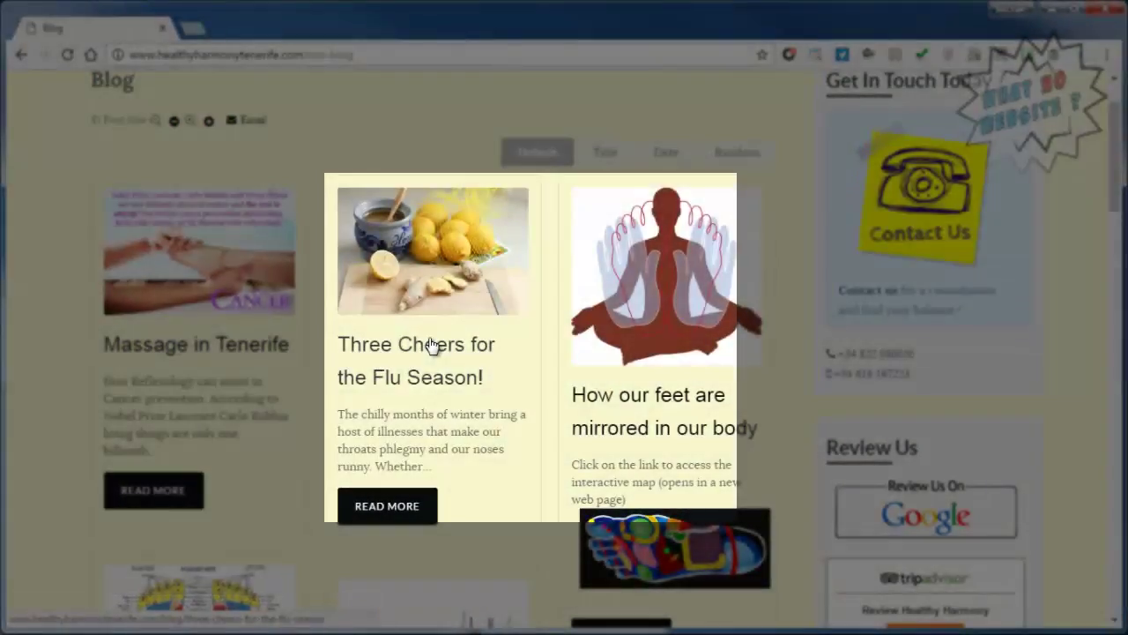
right_click(430, 345)
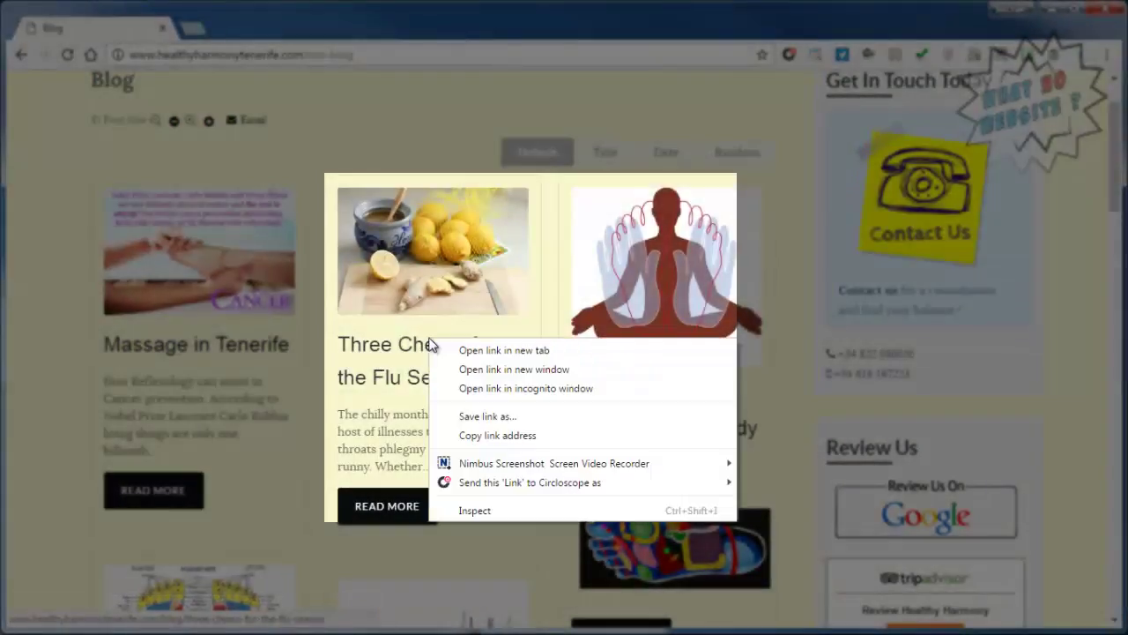
click(493, 437)
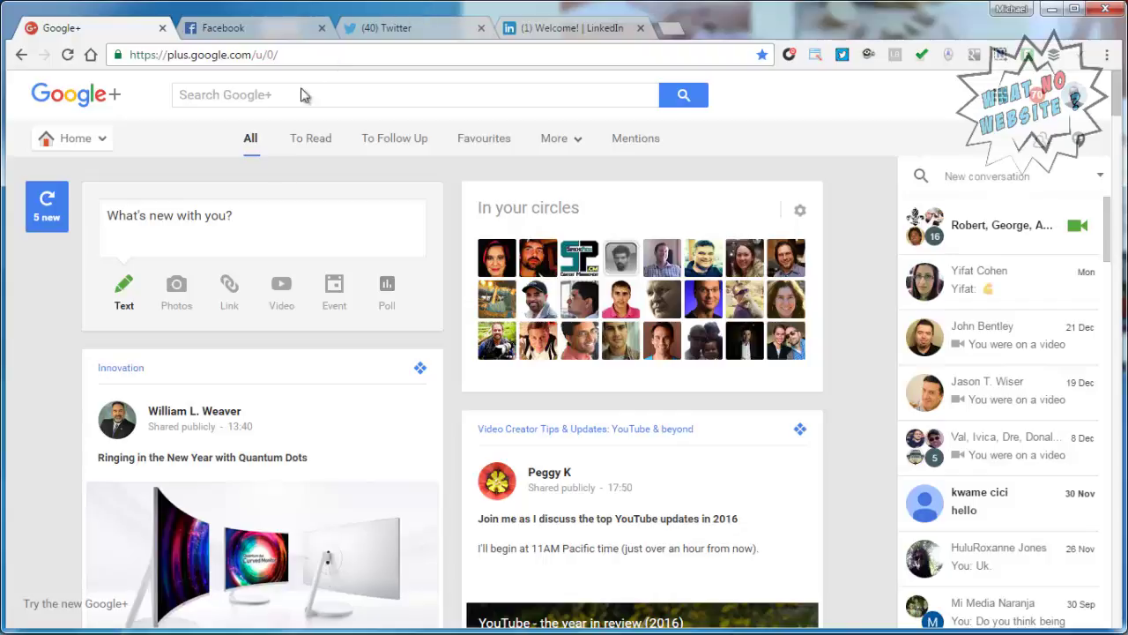
Share the copied blog link as a public link post on Google+.
click(231, 287)
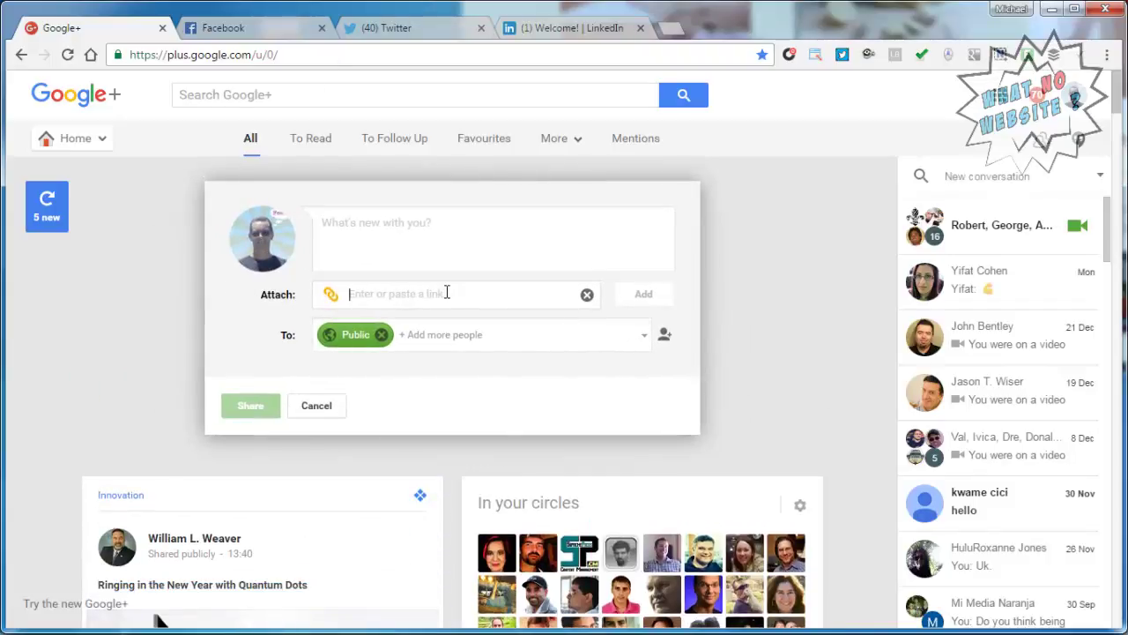
key(ctrl+v)
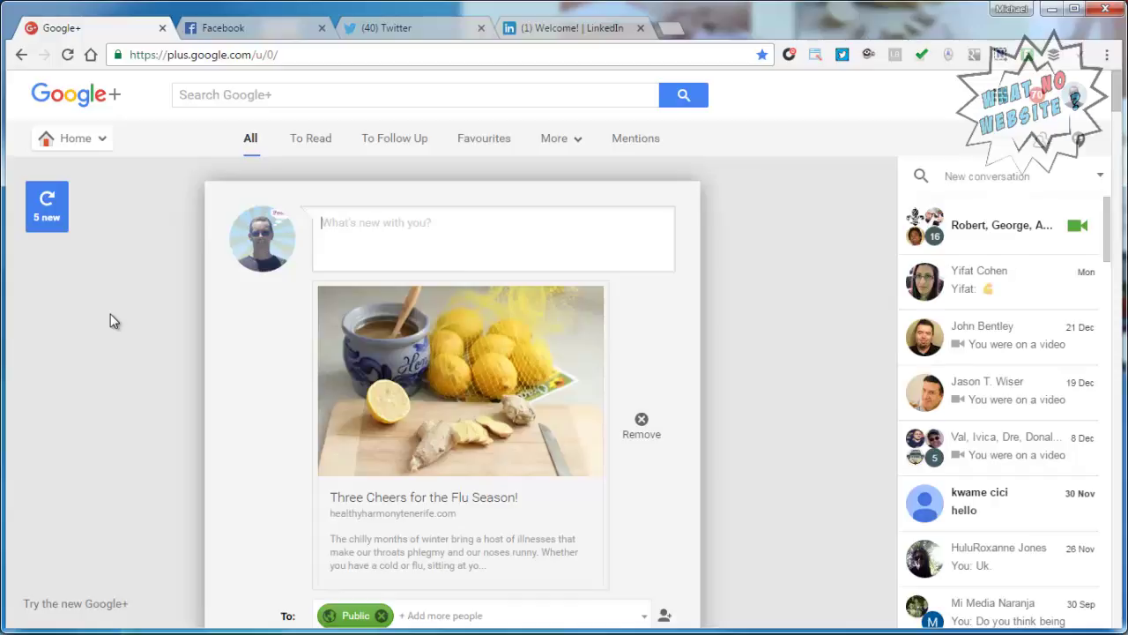
scroll(221, 320, down, 1)
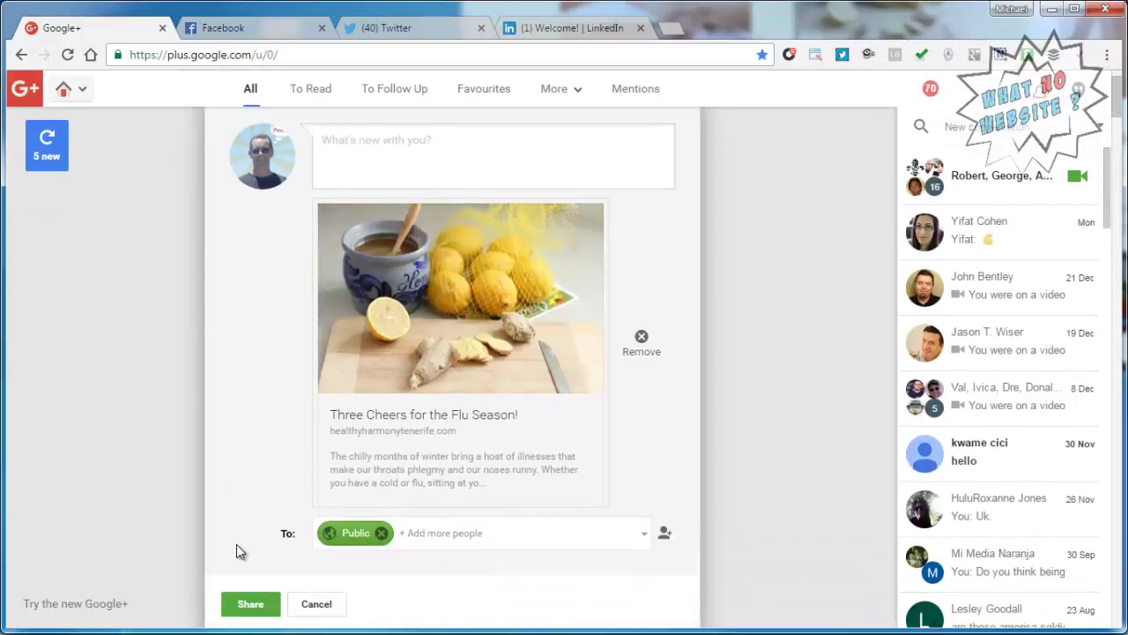
click(251, 605)
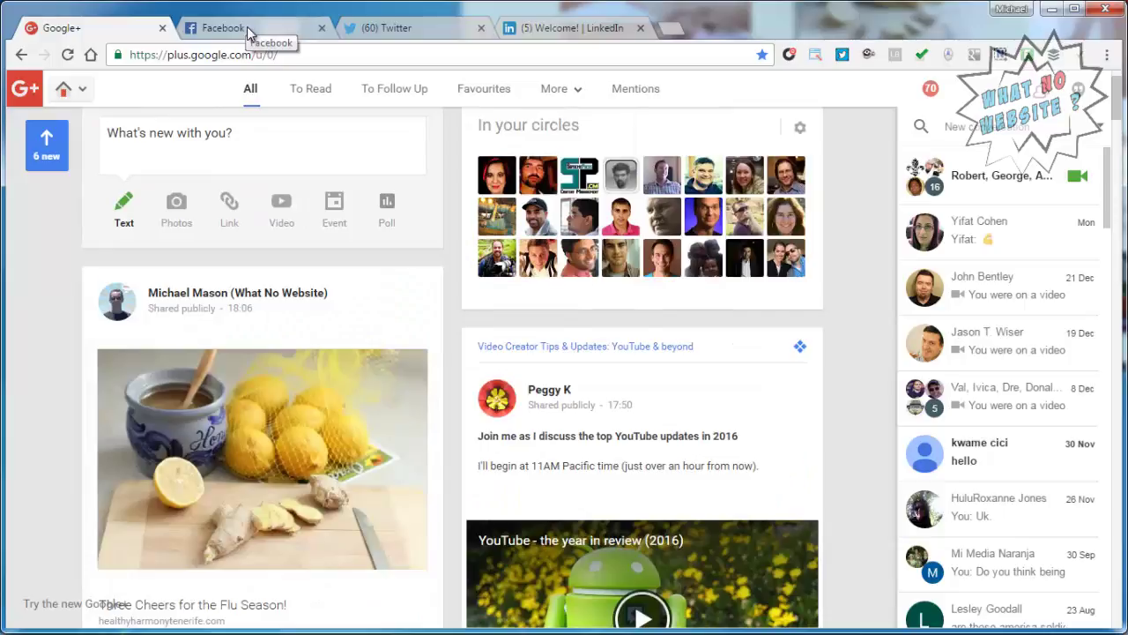
click(246, 27)
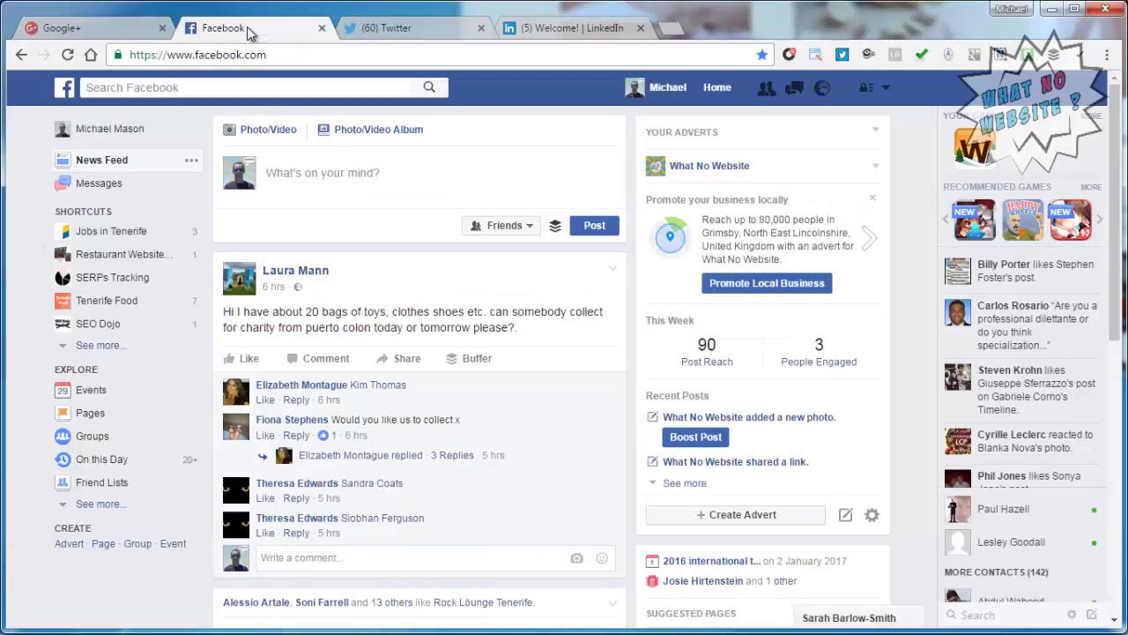
click(361, 173)
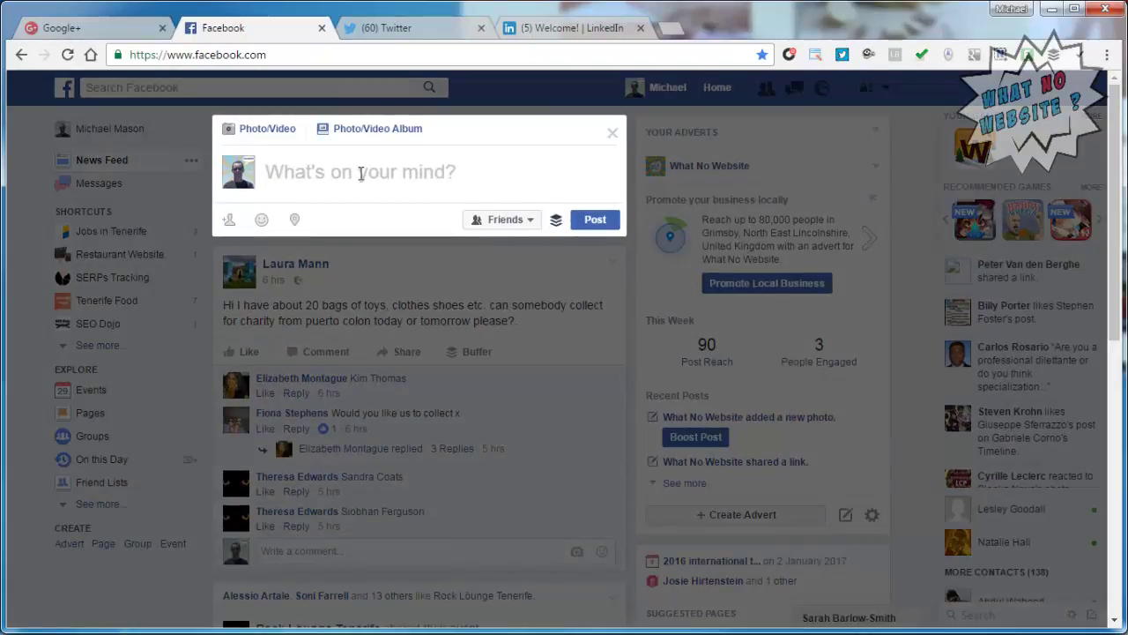
text(http://www.healthyharmonytenerife.com/blog/three-cheers-for-the-flu-season)
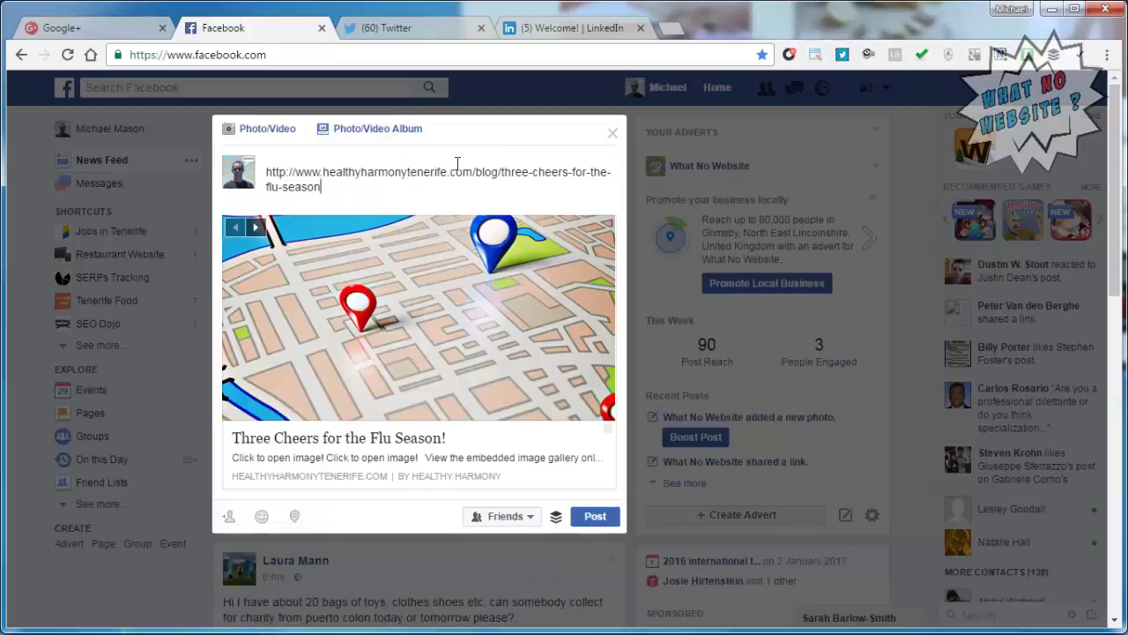
Cut the whole link from the Facebook post's text and paste it back in.
key(ctrl+a)
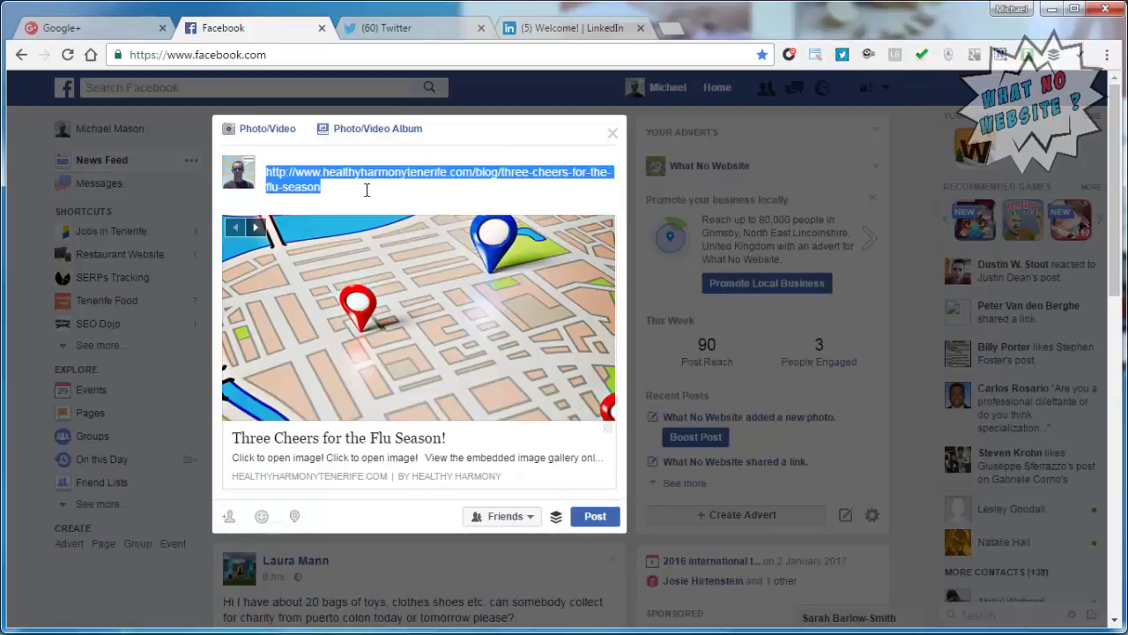
key(ctrl+x)
right_click(367, 194)
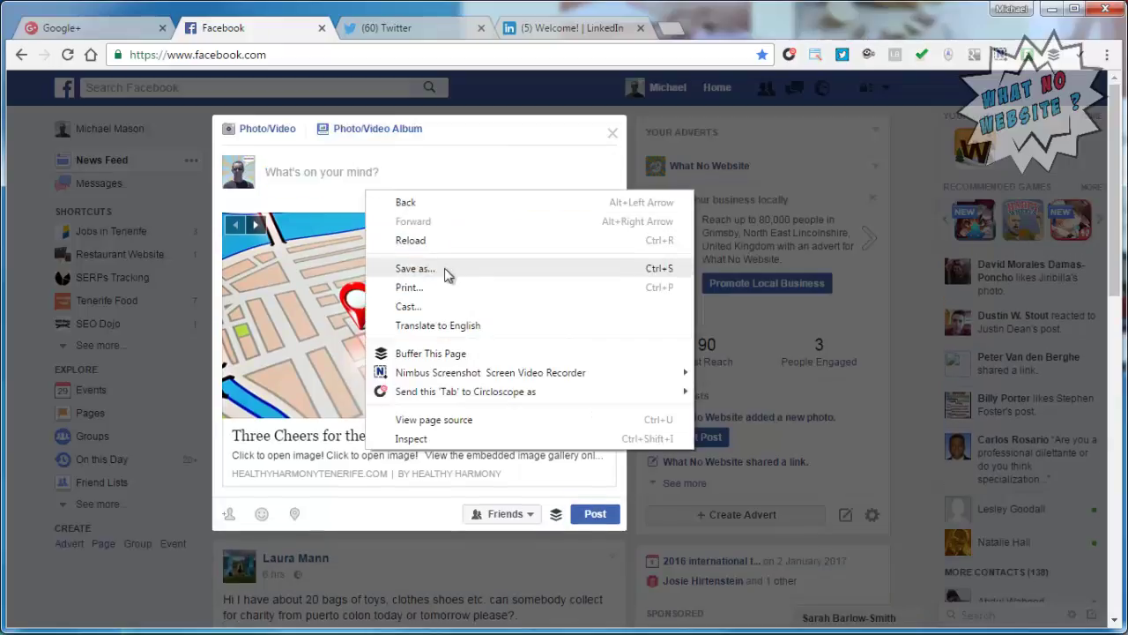
click(316, 175)
right_click(313, 172)
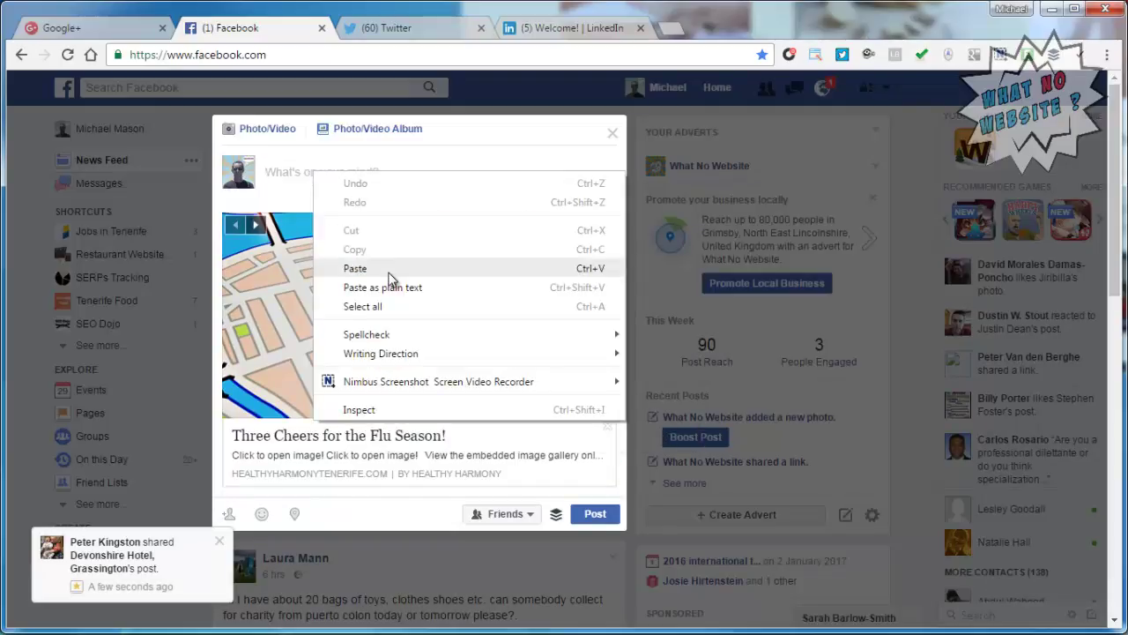
click(388, 264)
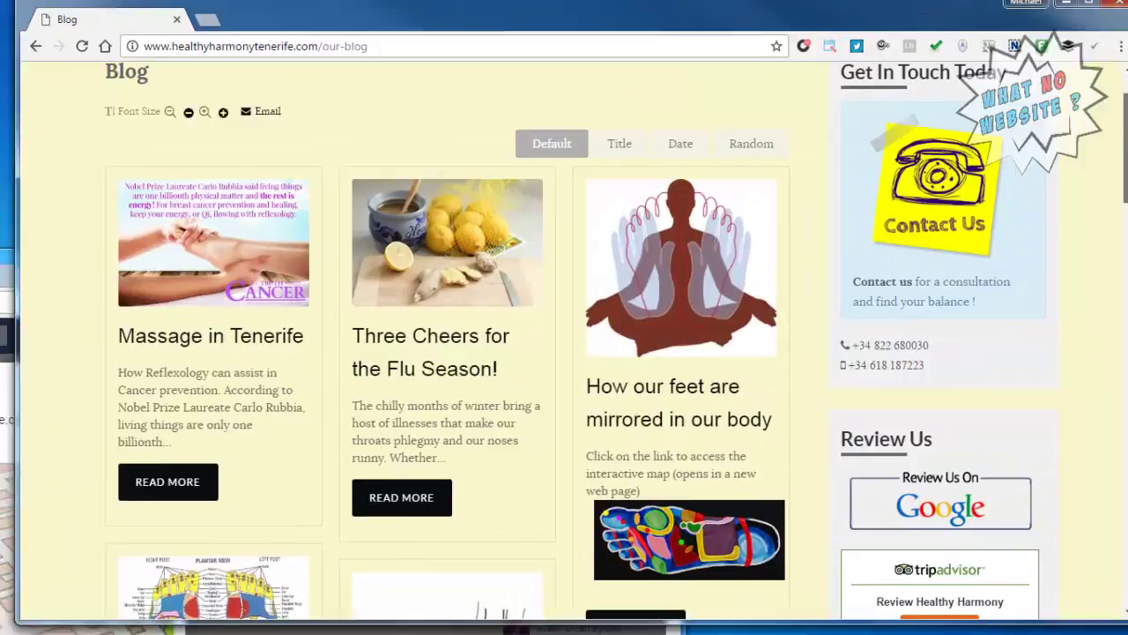
Check the images on the Healthy Harmony blog page and return to the Facebook post.
scroll(1116, 223, down, 2)
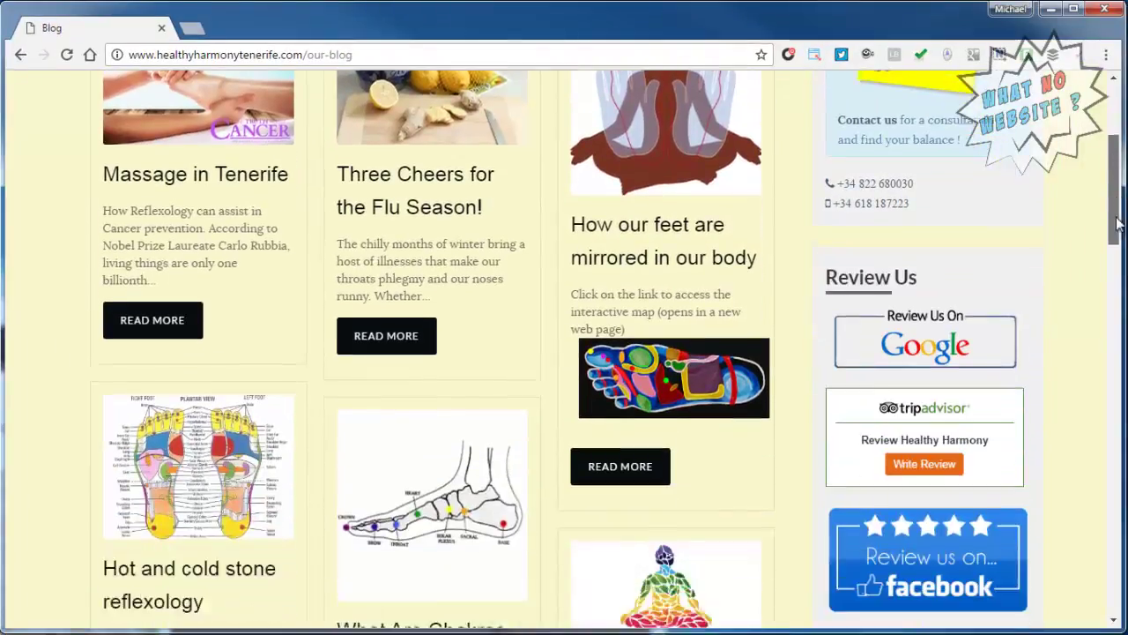
drag(1117, 223, 1116, 125)
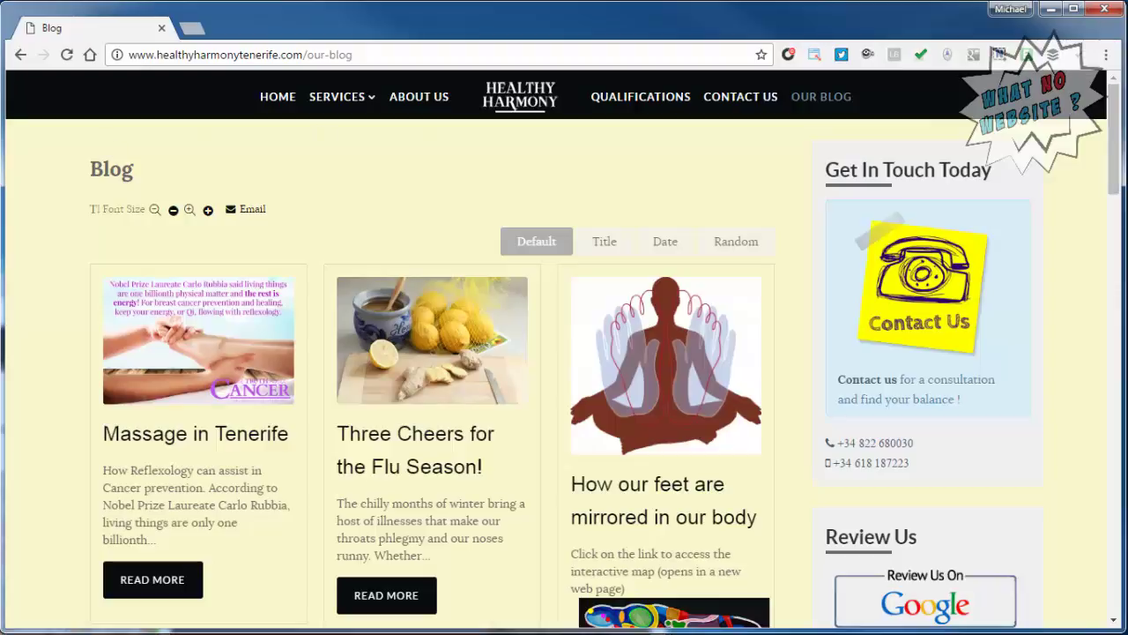
key(alt+Tab)
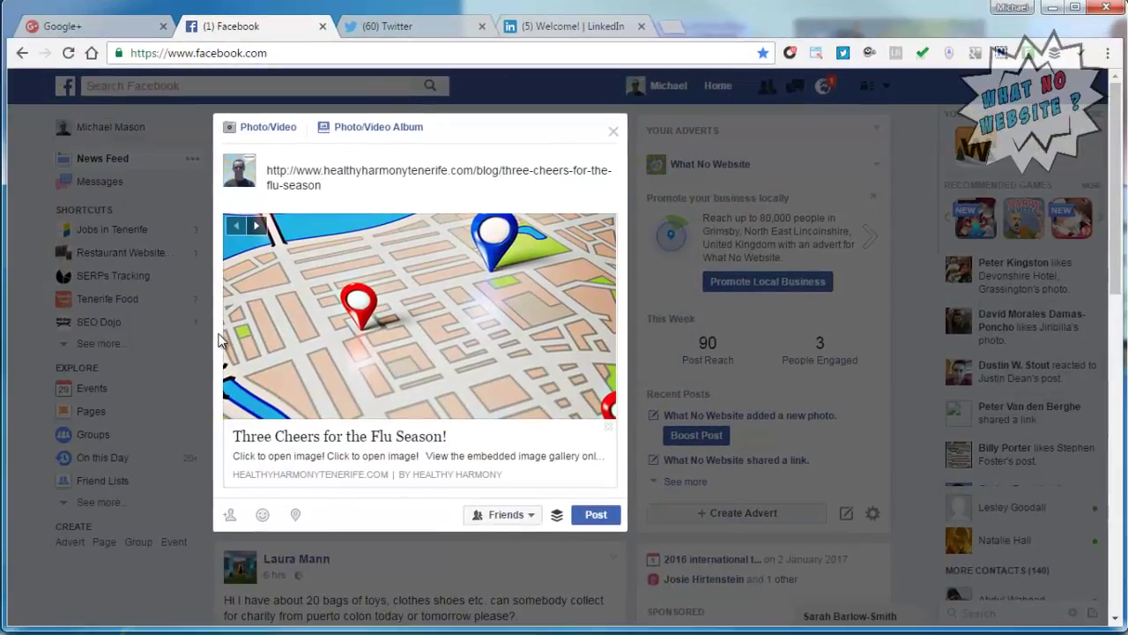
Cycle back and forth through the alternative thumbnail images of the Facebook link preview.
click(257, 227)
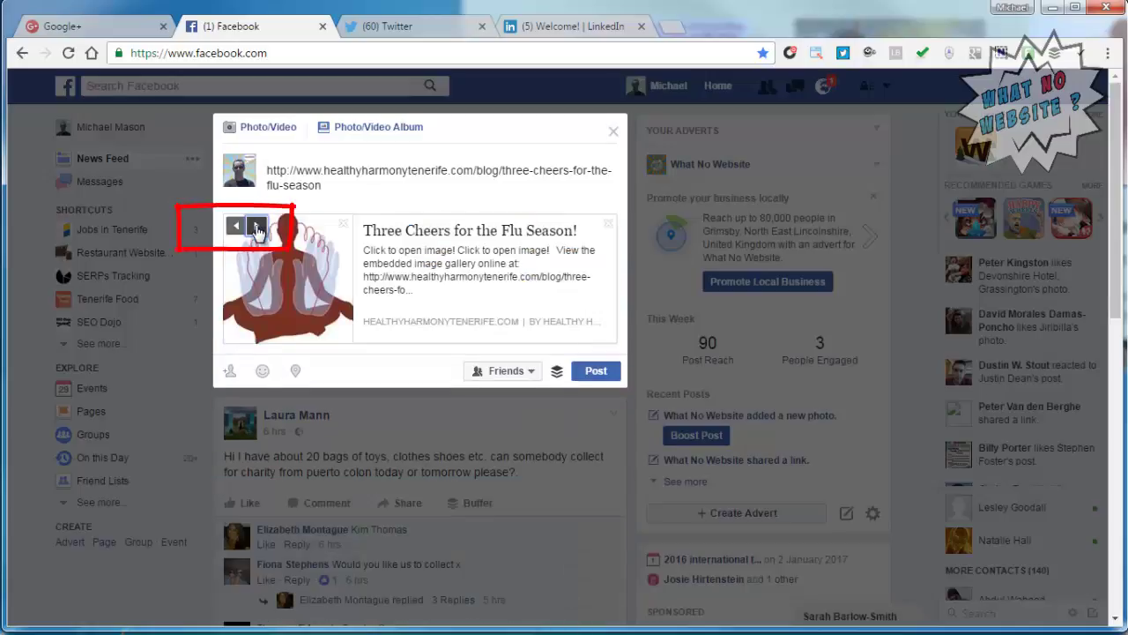
click(256, 227)
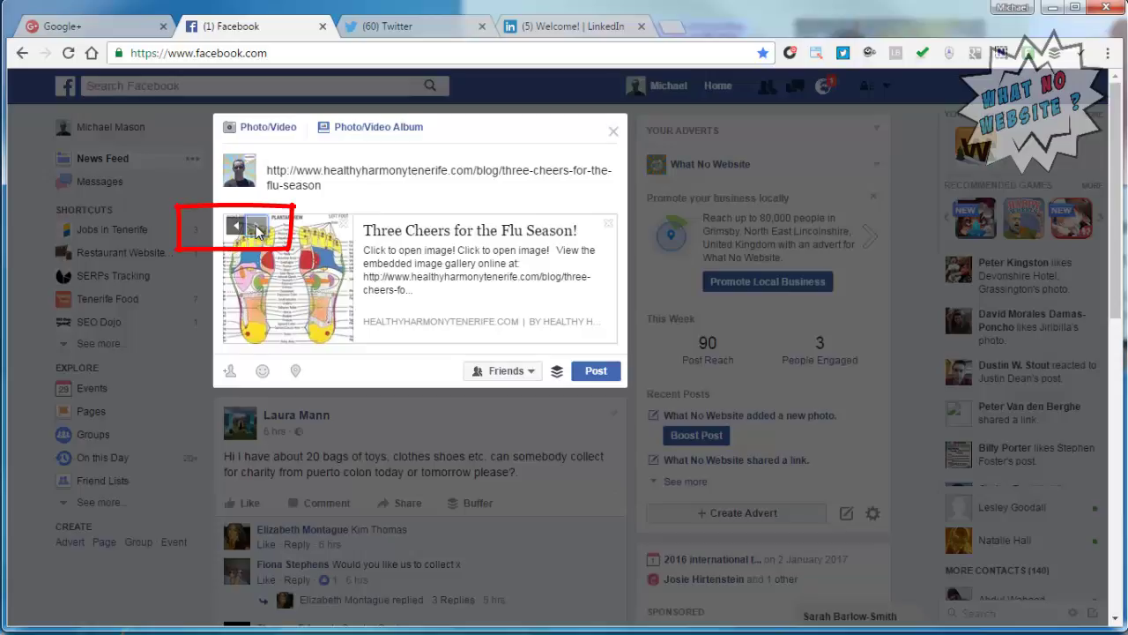
click(236, 229)
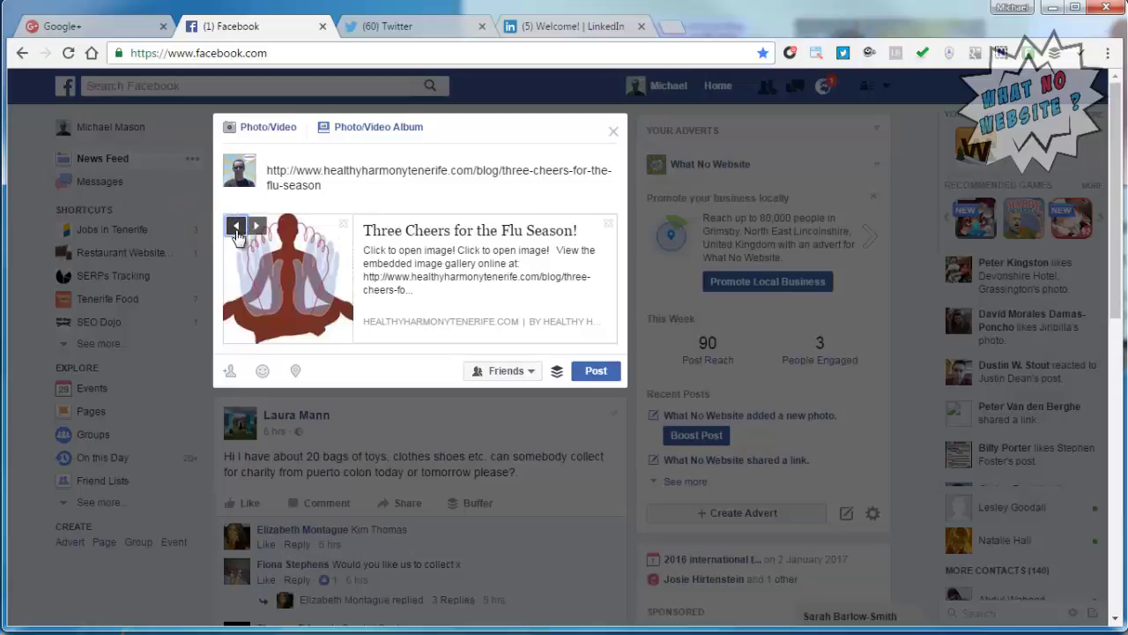
click(236, 229)
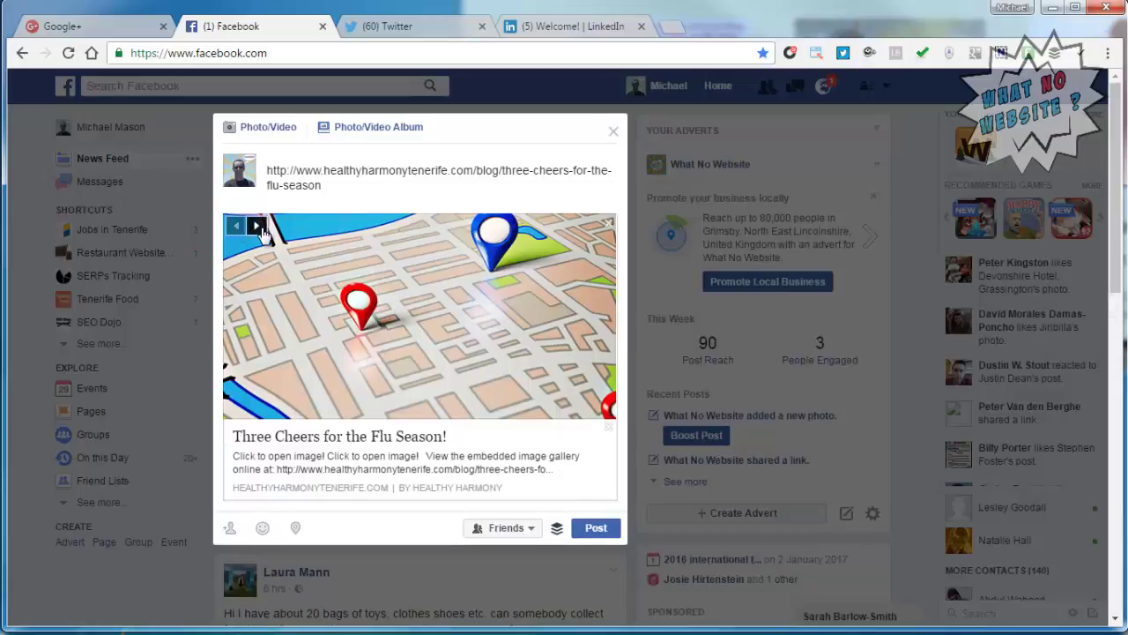
click(256, 228)
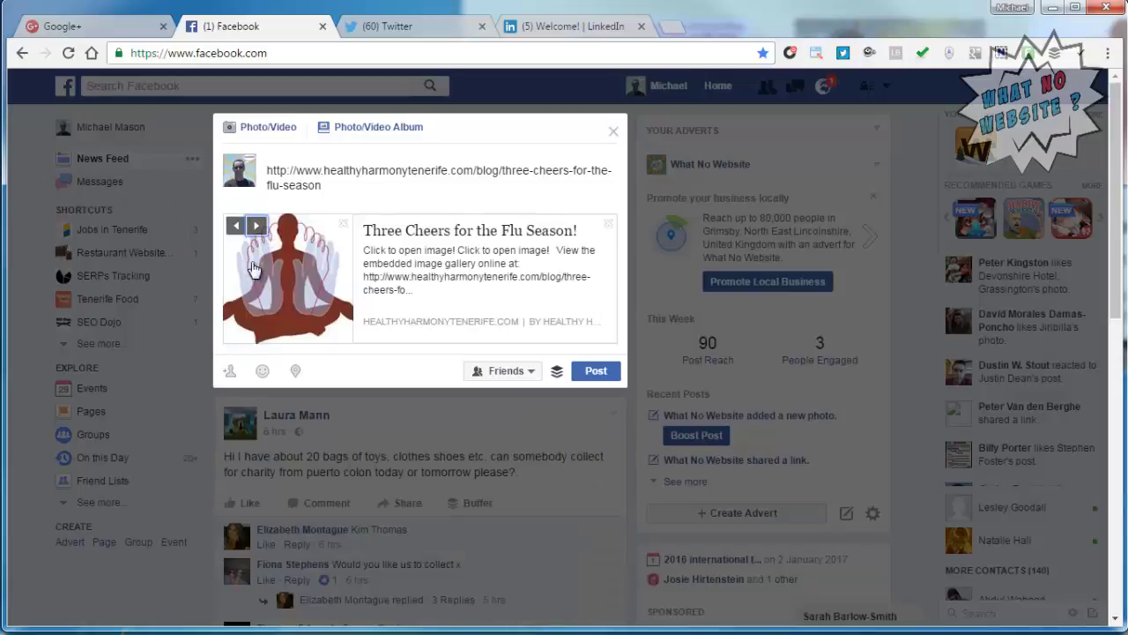
Remove the thumbnail and the whole link preview from the Facebook post and close the post editor.
click(344, 224)
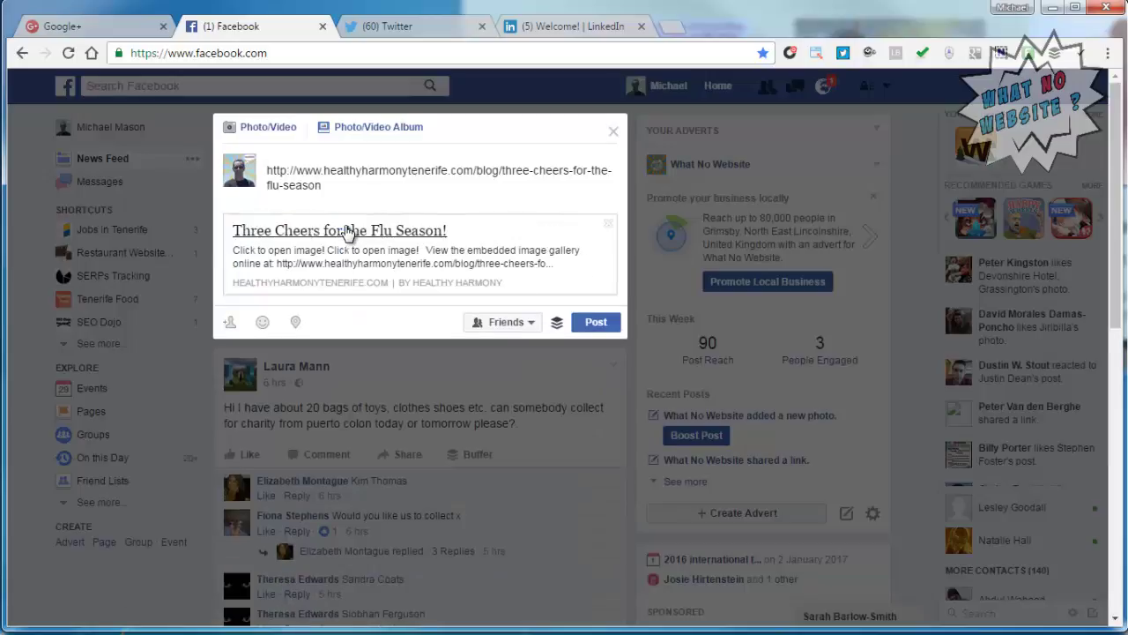
click(609, 225)
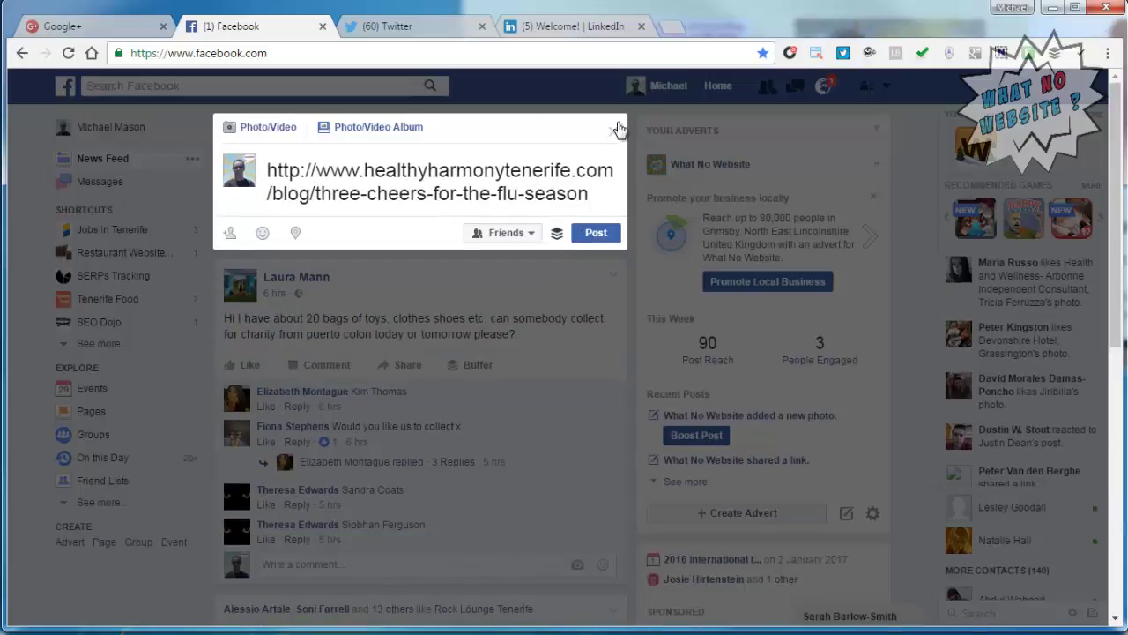
click(617, 137)
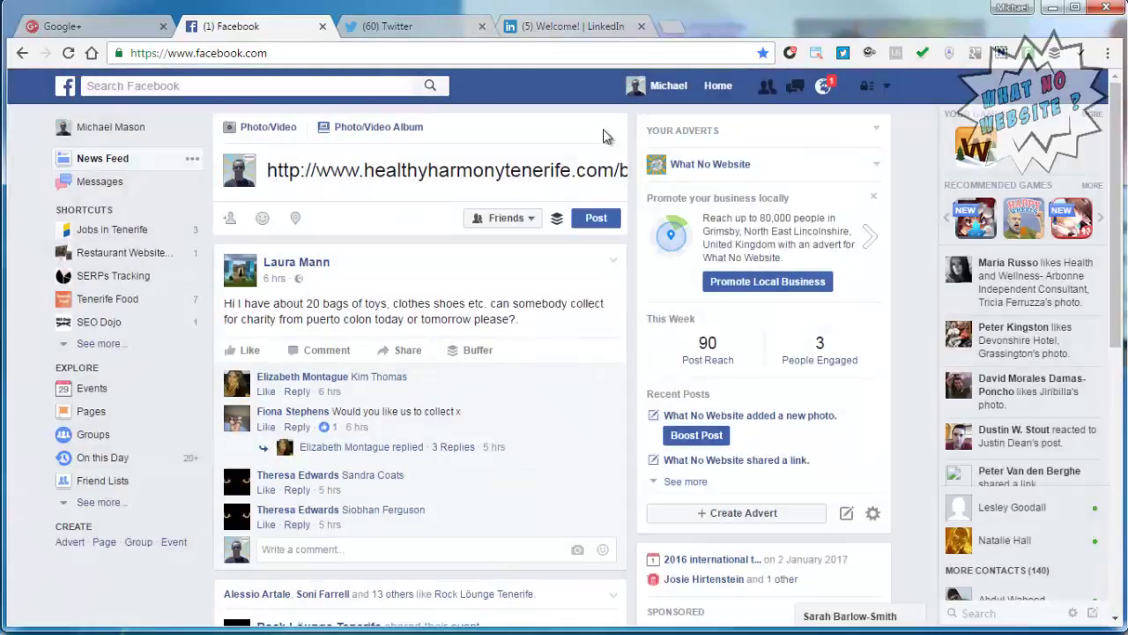
Copy the image address of the enlarged lemon and ginger photo in the "Three Cheers for the Flu Season!" article.
drag(493, 8, 335, 94)
click(347, 66)
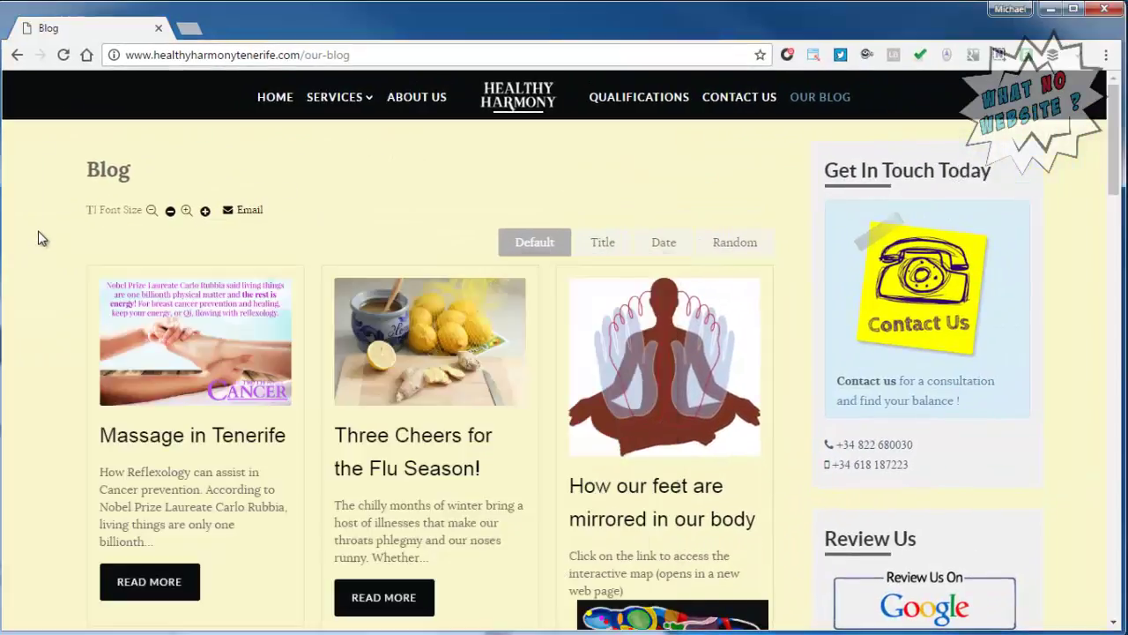
click(377, 441)
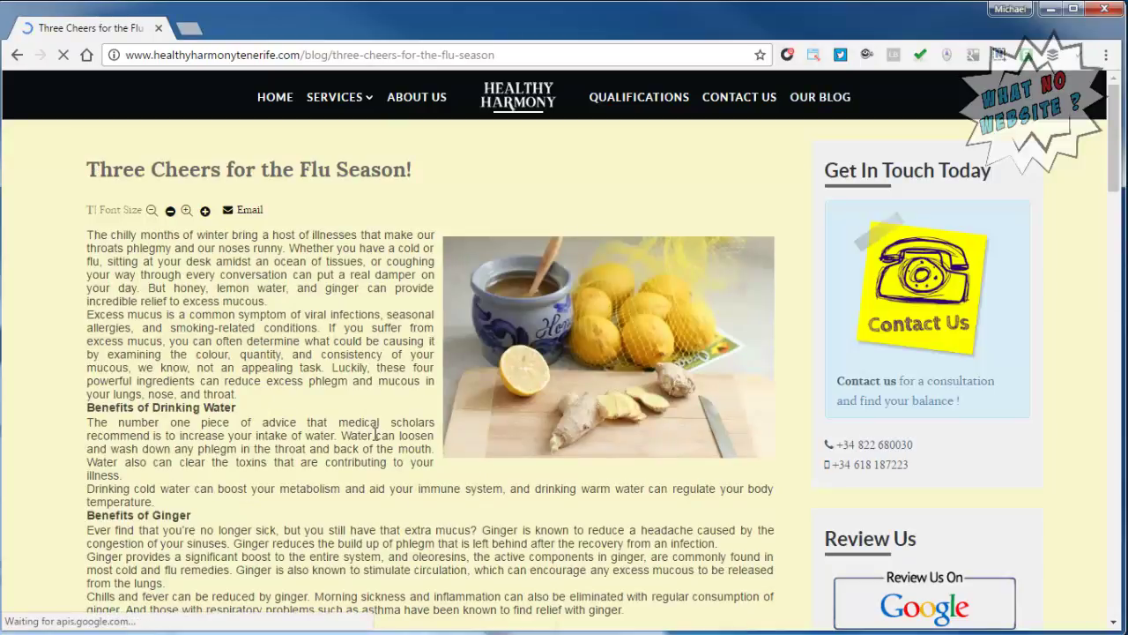
click(600, 265)
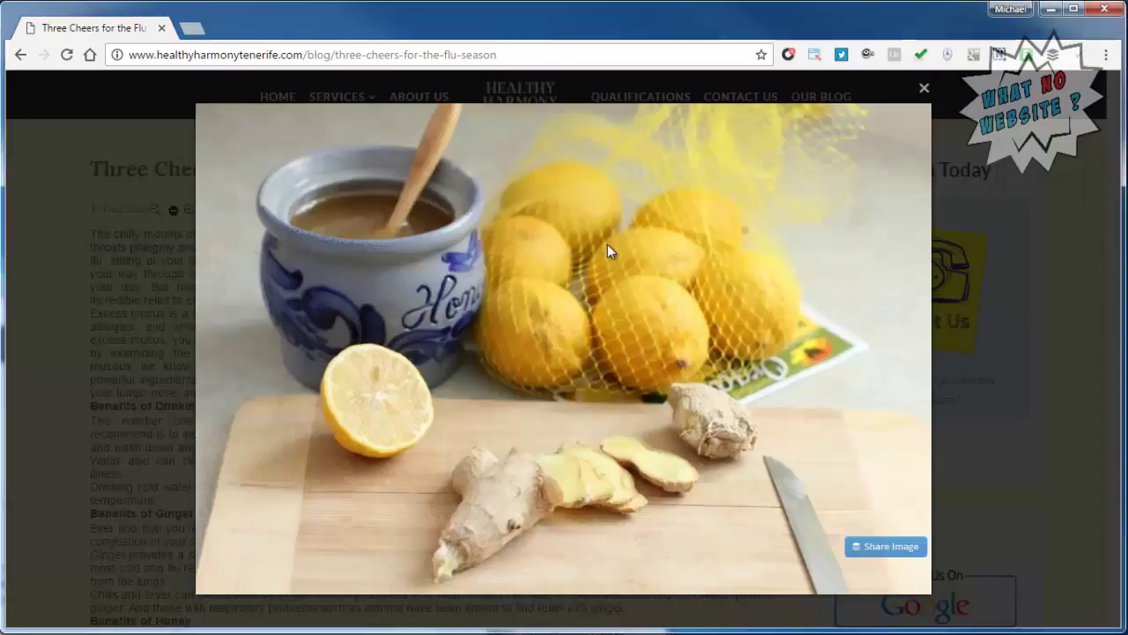
right_click(621, 279)
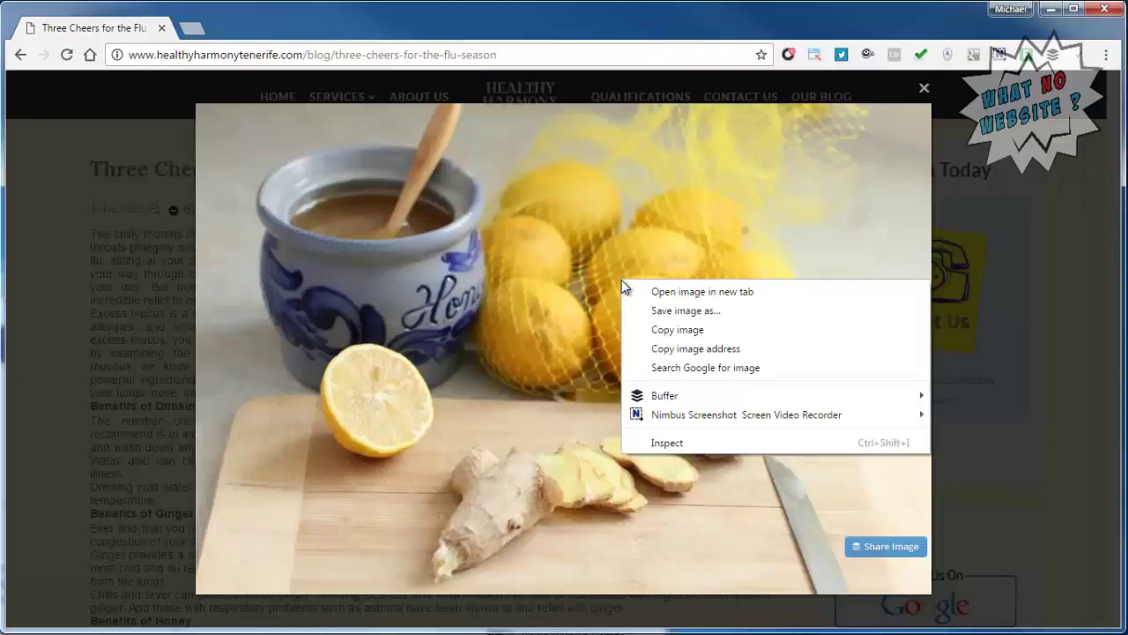
click(705, 349)
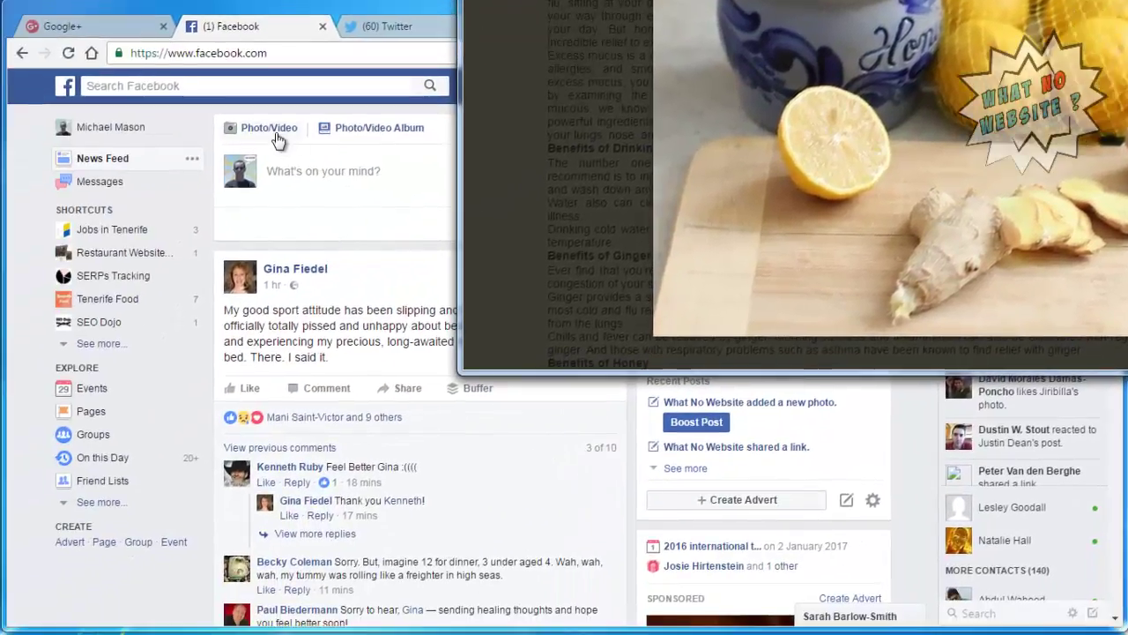
click(277, 139)
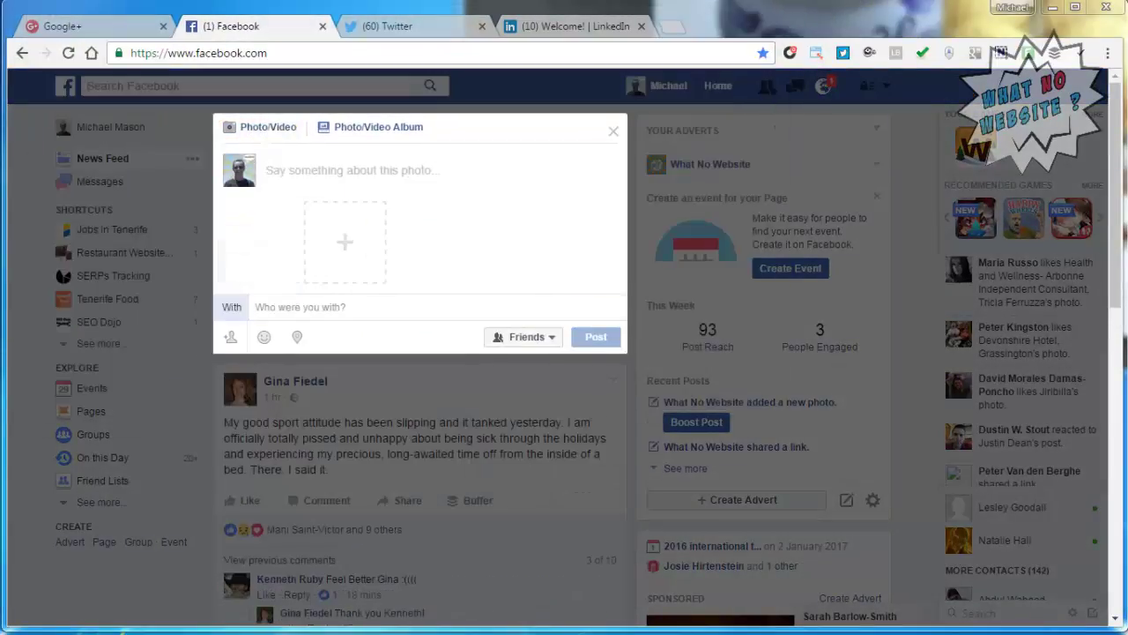
right_click(327, 169)
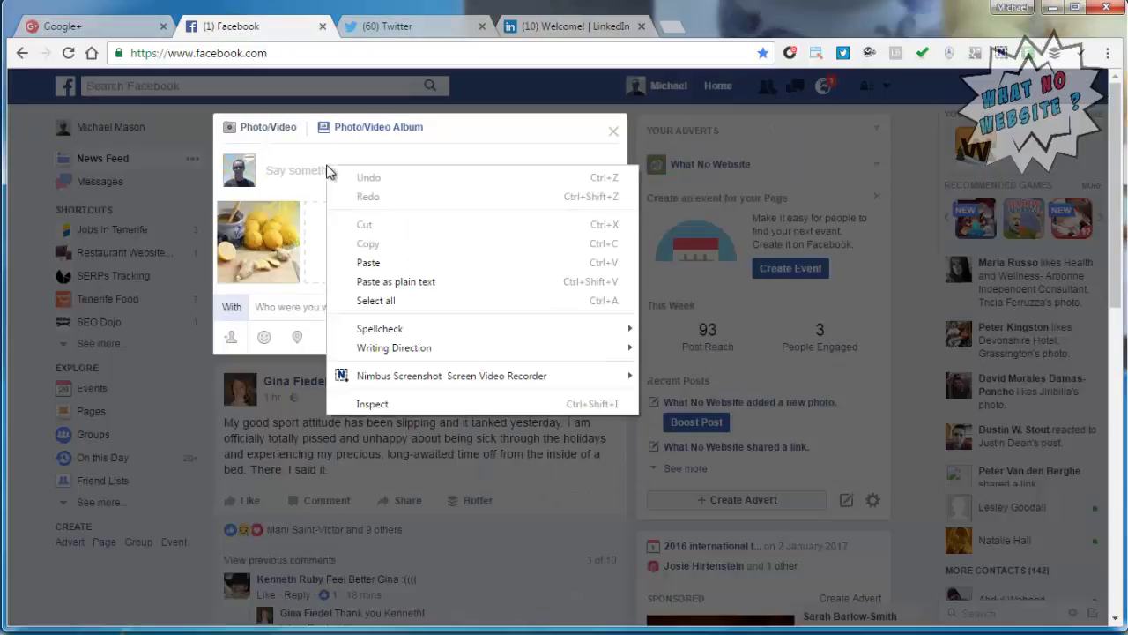
click(367, 263)
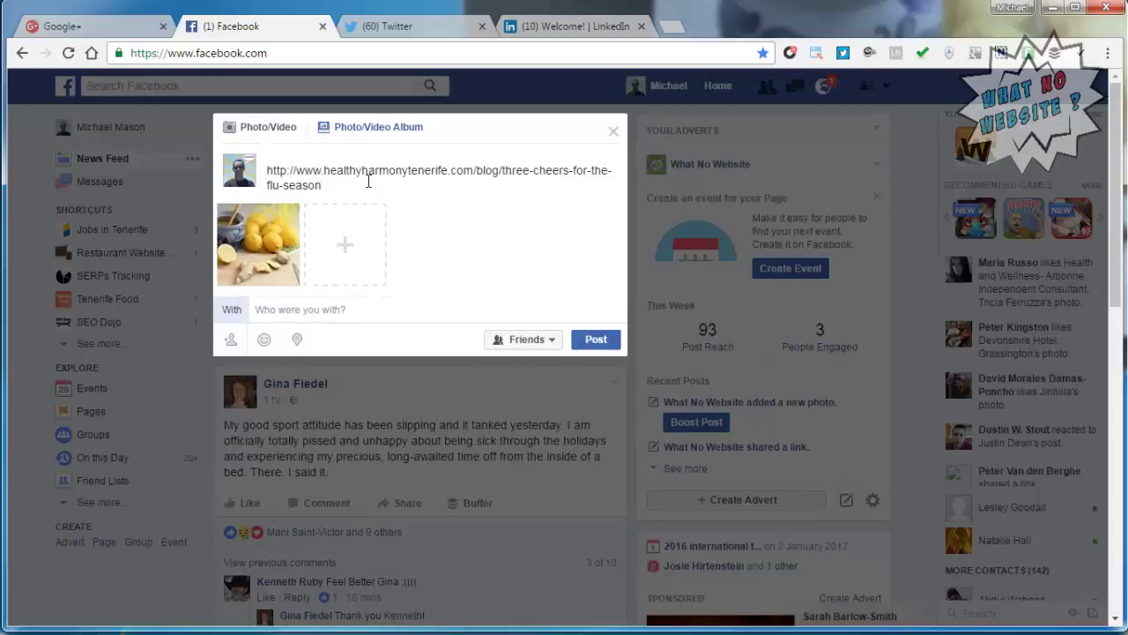
Restrict the audience of the lemon and ginger photo post to Only Me, publish it and view it in the News Feed.
click(555, 346)
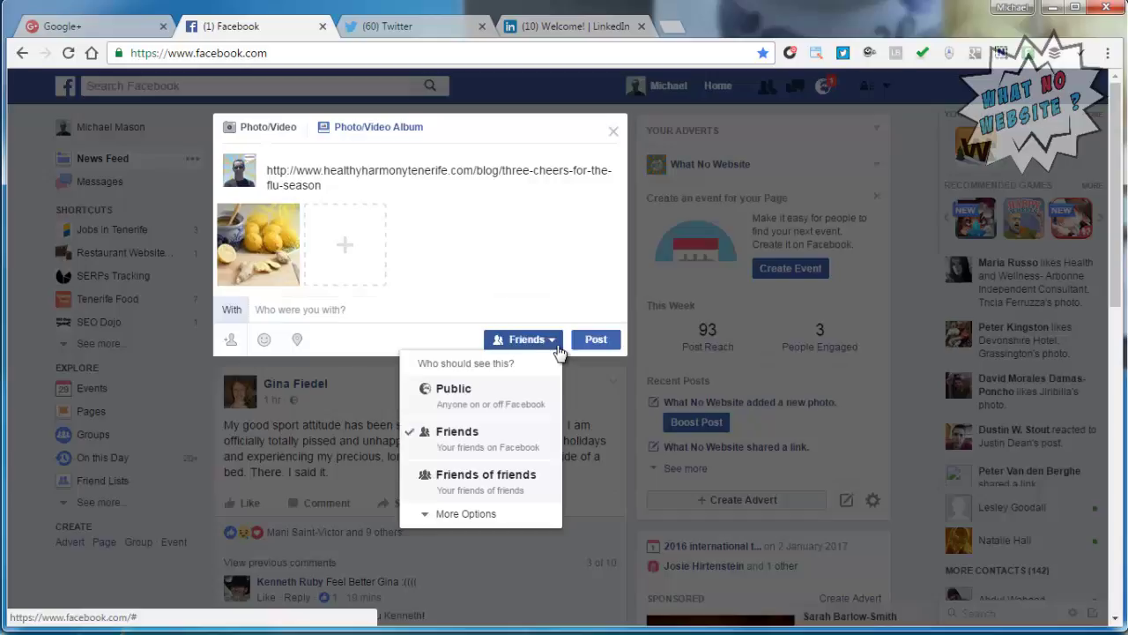
click(471, 514)
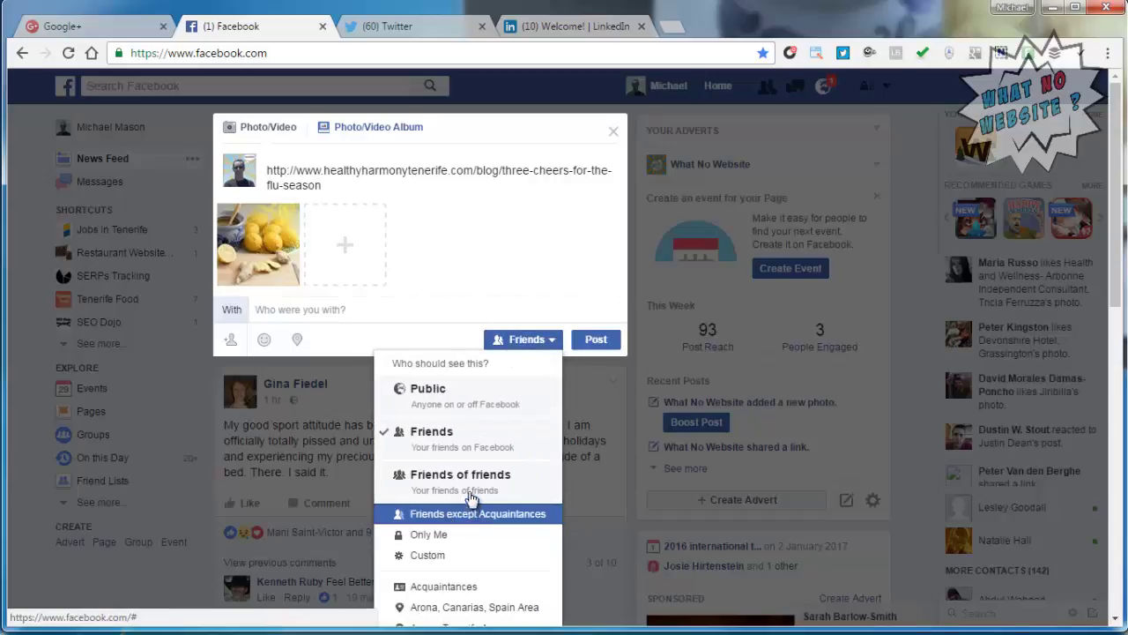
scroll(474, 486, down, 2)
scroll(459, 481, up, 2)
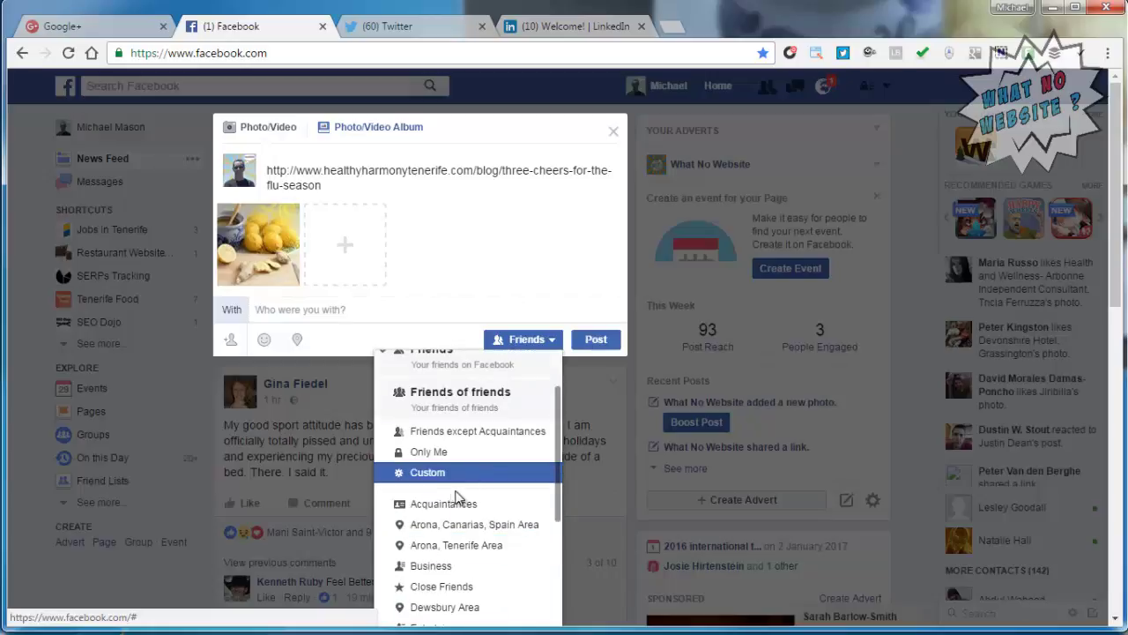
click(440, 452)
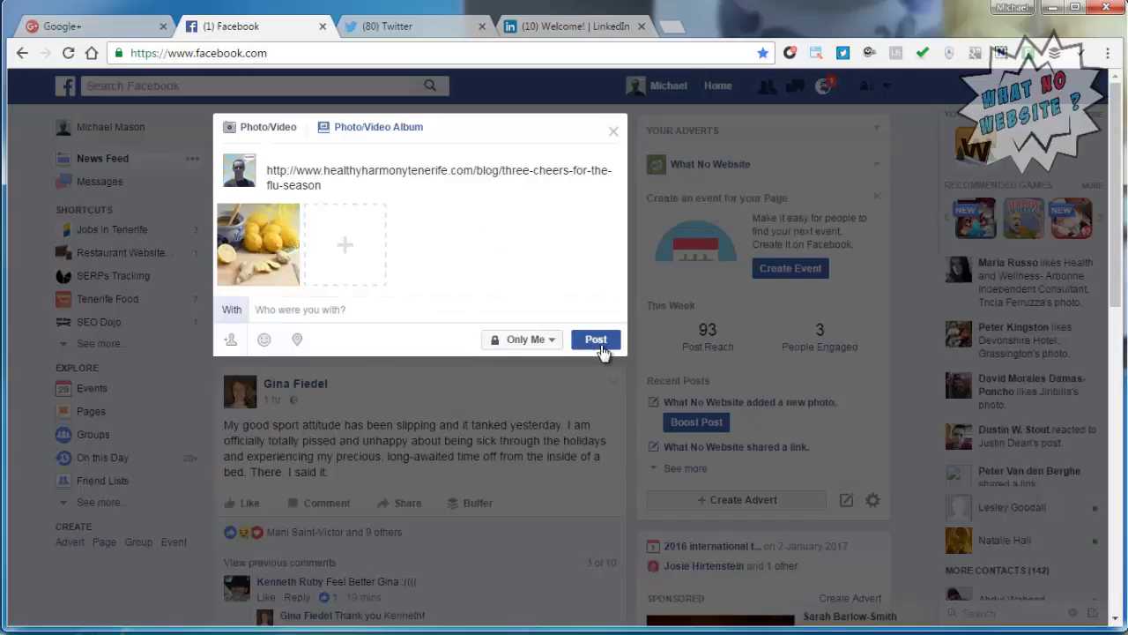
click(596, 342)
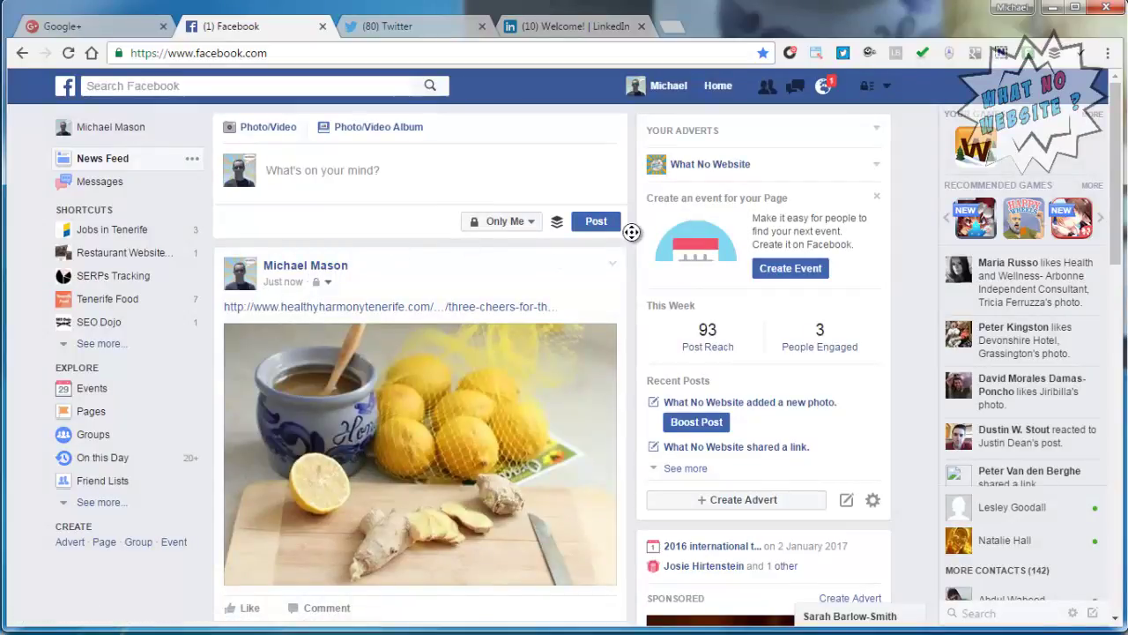
scroll(632, 252, down, 1)
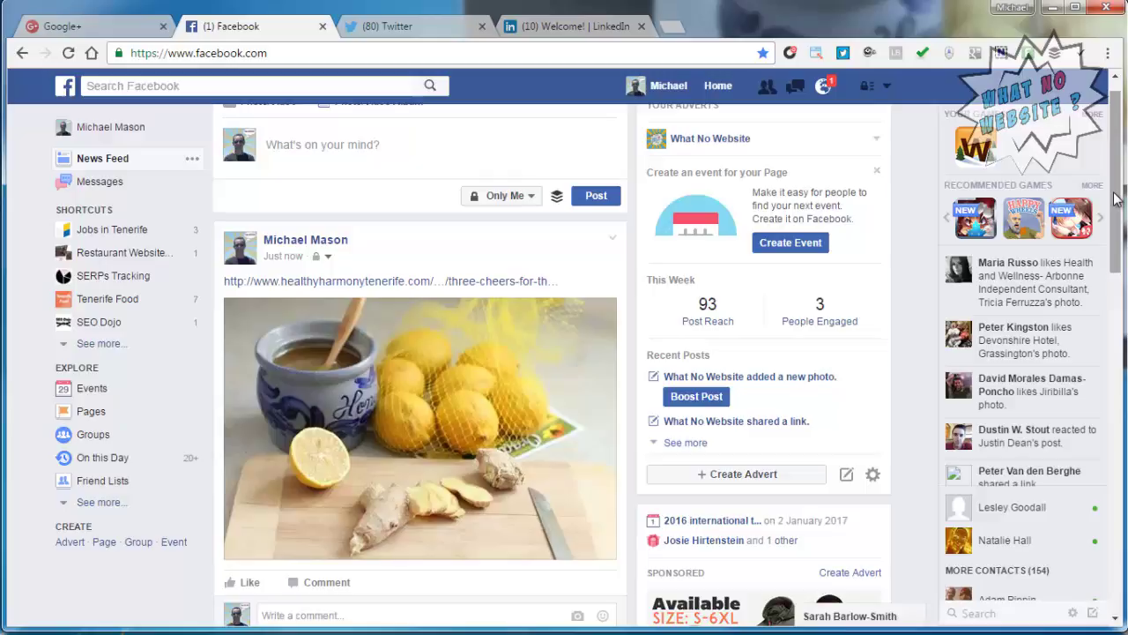
drag(1115, 199, 1115, 186)
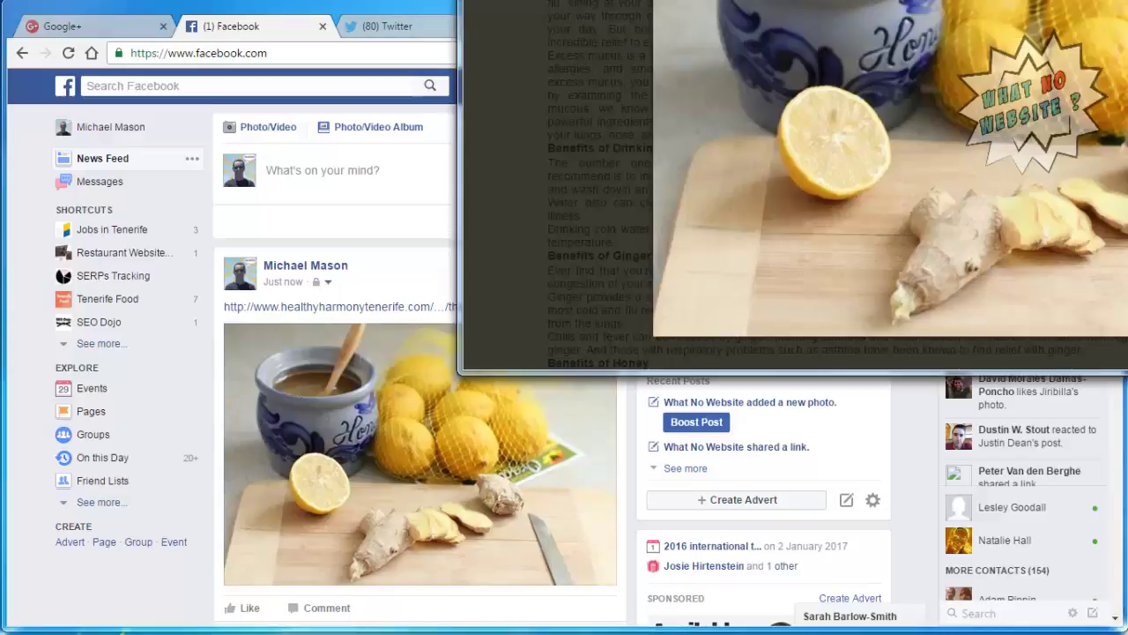
click(418, 33)
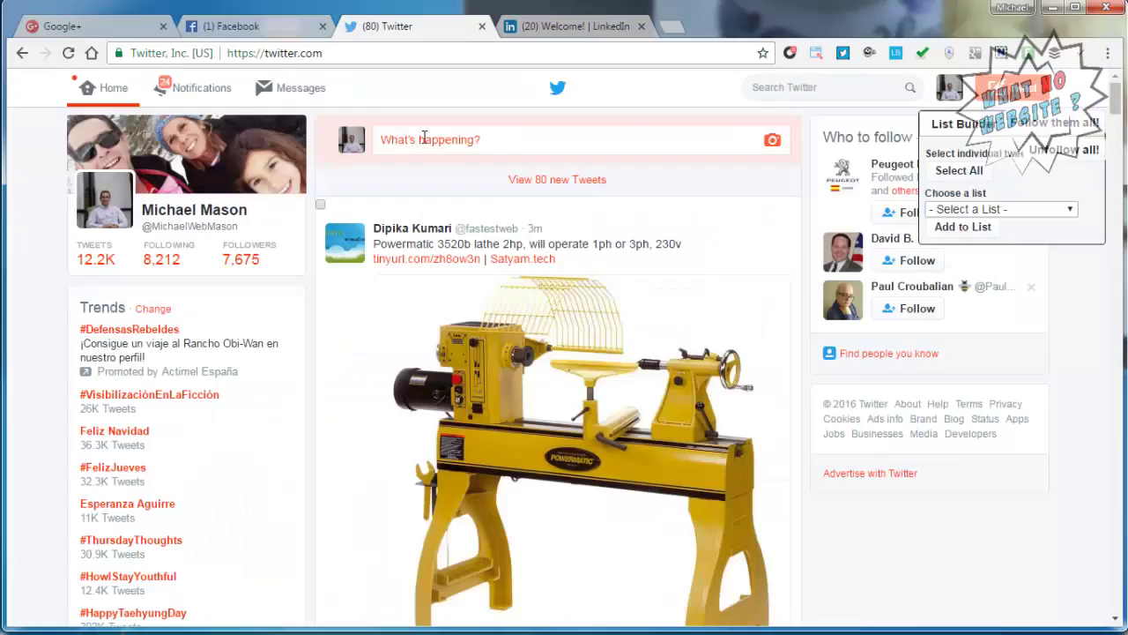
click(424, 137)
key(ctrl+v)
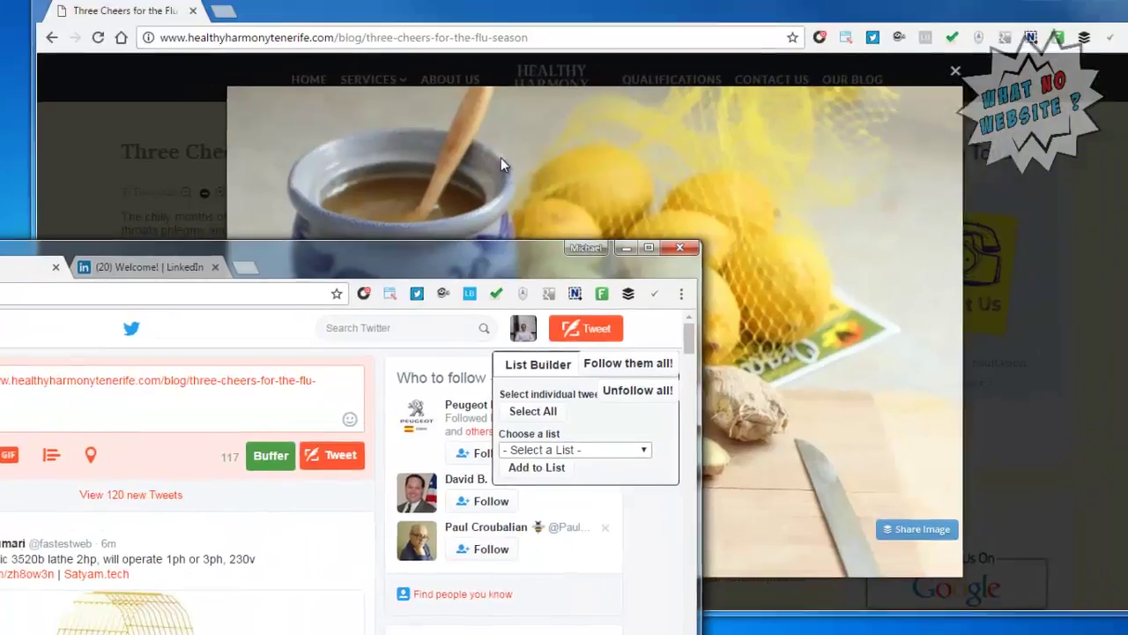
Copy the image address of the article's enlarged lemon and ginger photo and attach that image to the tweet.
right_click(470, 174)
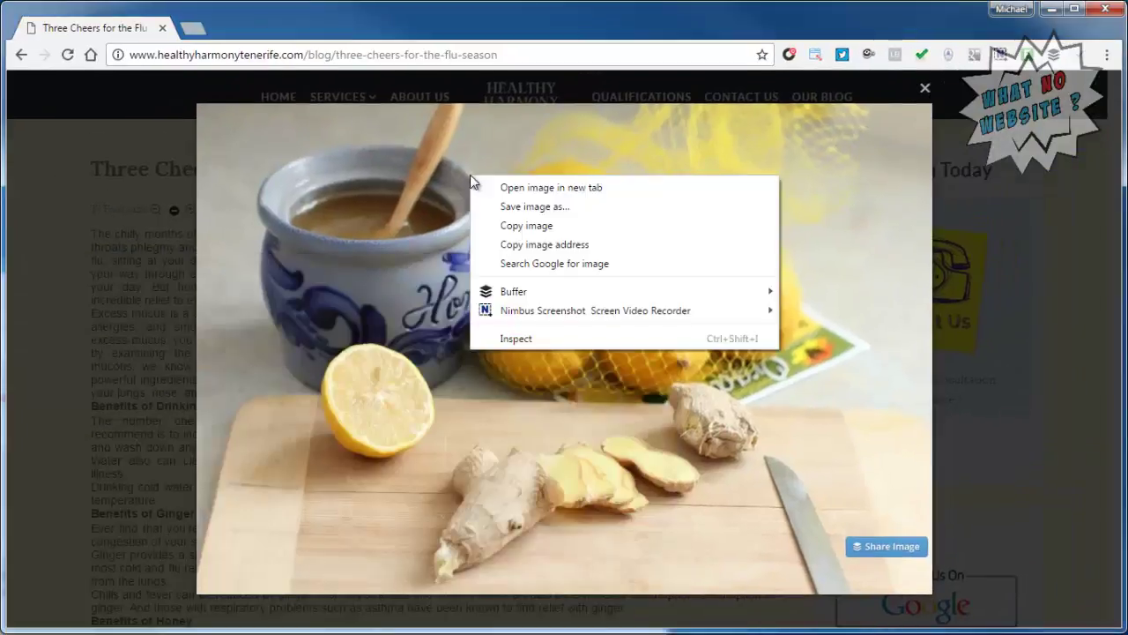
click(583, 247)
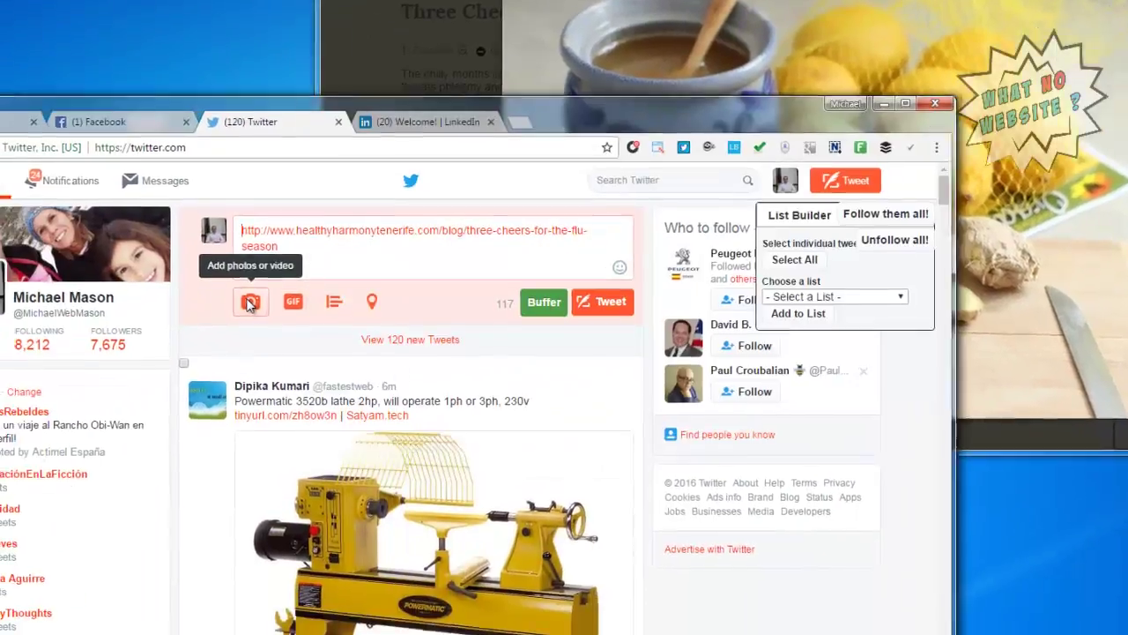
click(251, 302)
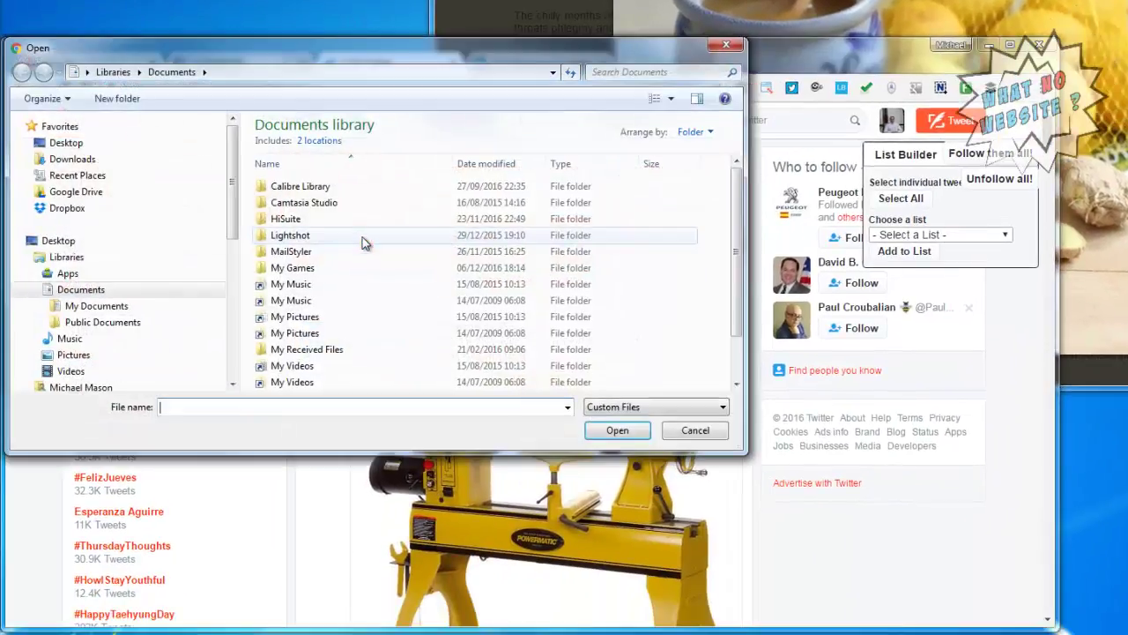
key(ctrl+v)
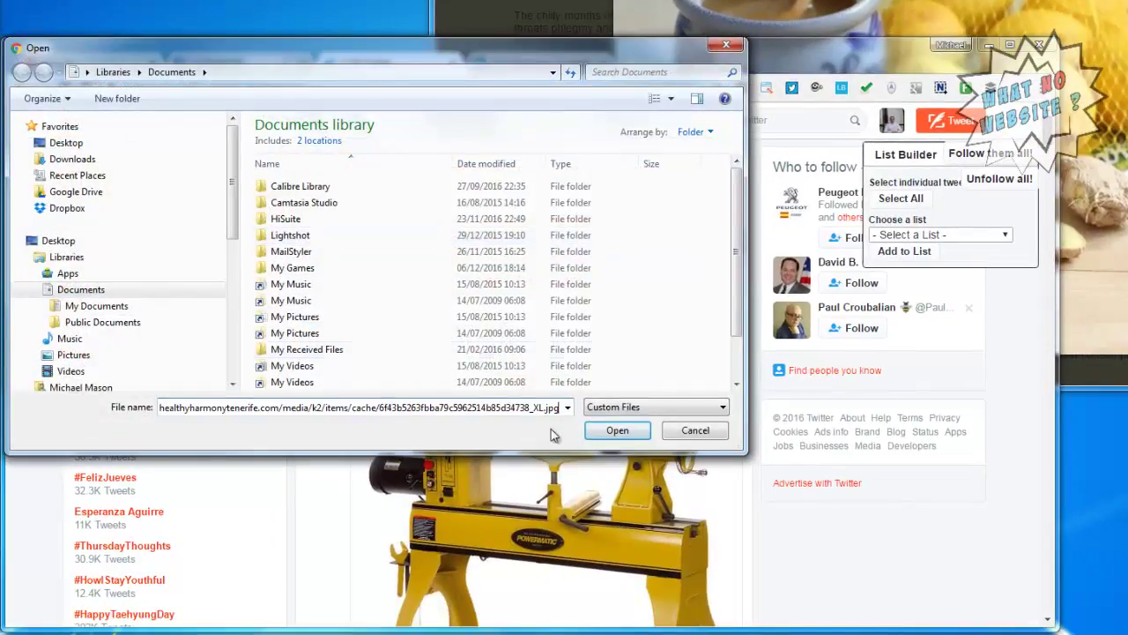
click(621, 430)
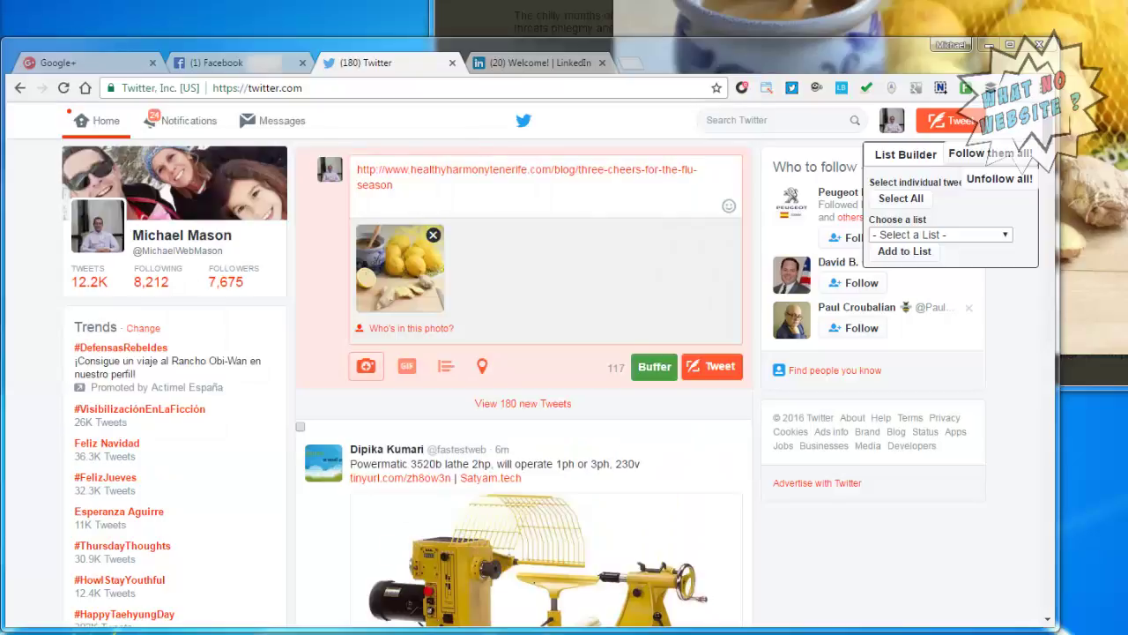
Publish the tweet with its link and photo and view it in the Twitter timeline.
click(715, 370)
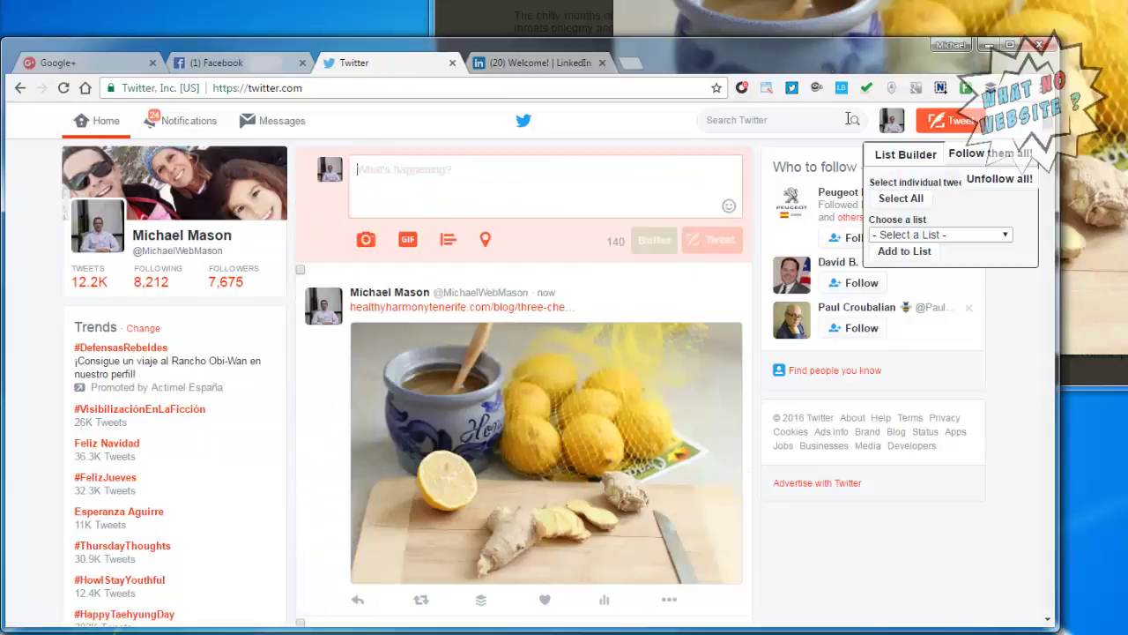
scroll(1049, 128, down, 10)
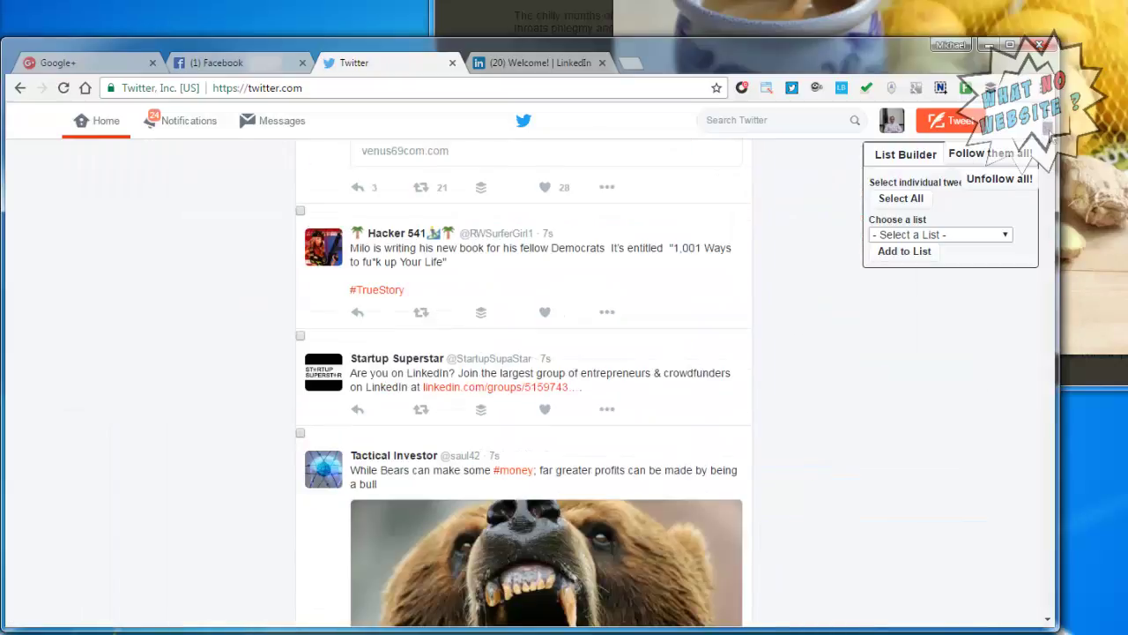
scroll(1048, 127, up, 10)
scroll(741, 275, down, 1)
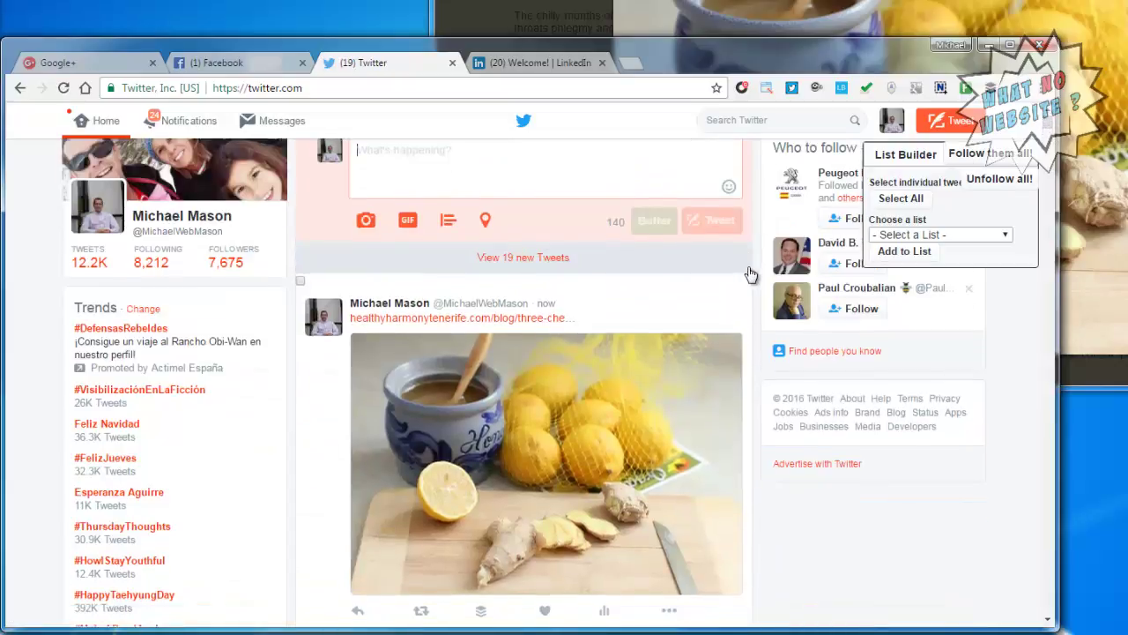
scroll(750, 275, up, 1)
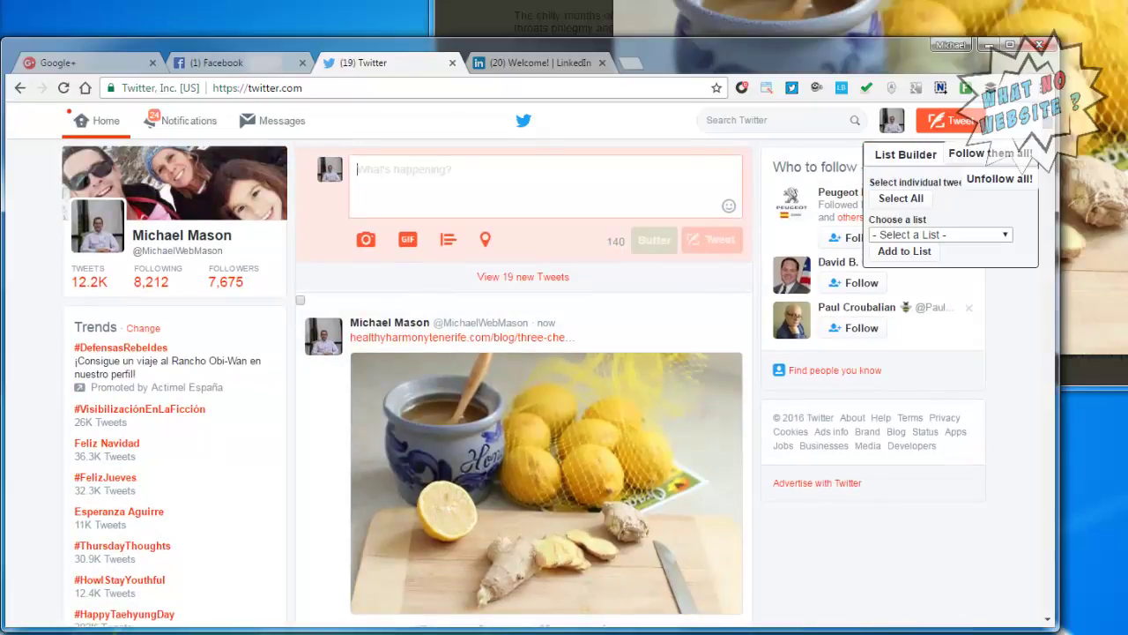
key(alt+Tab)
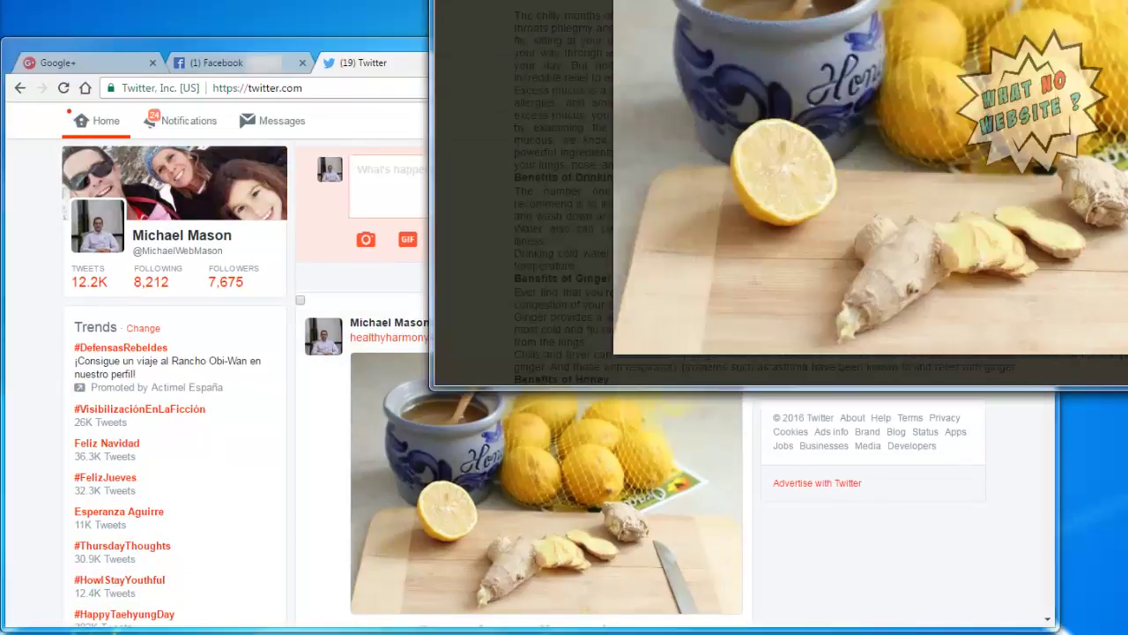
click(393, 72)
click(533, 61)
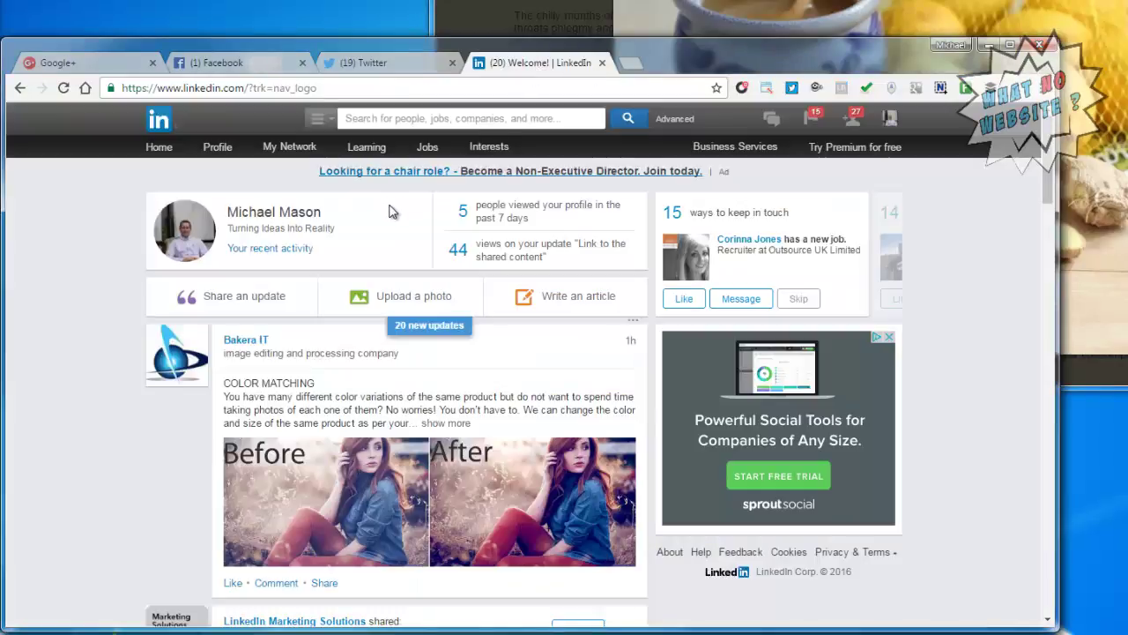
click(253, 298)
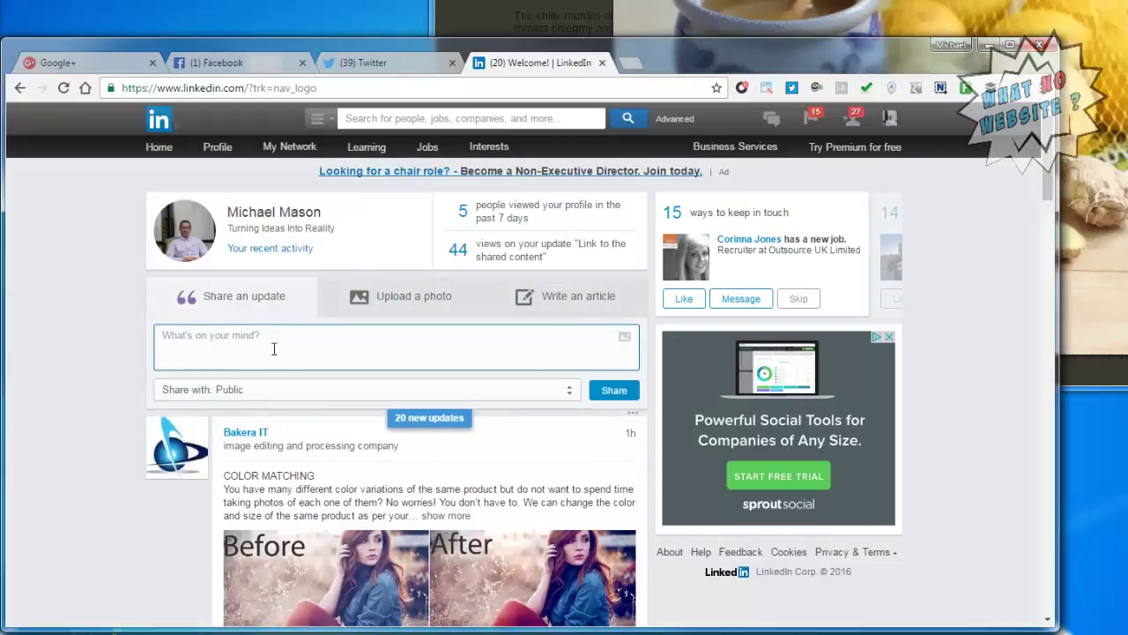
key(ctrl+v)
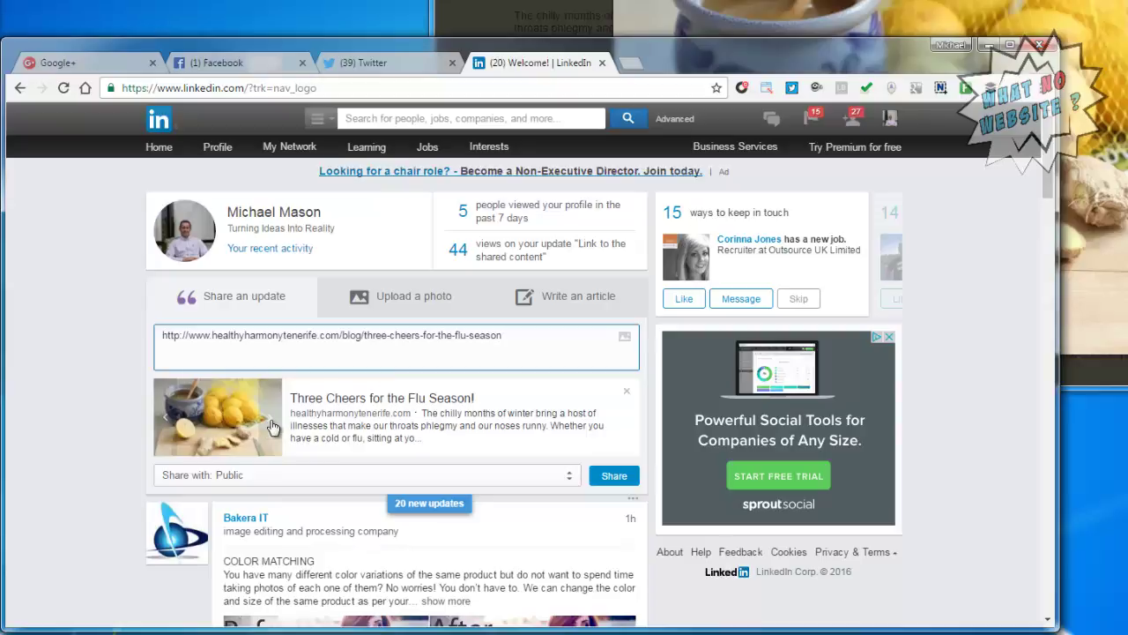
click(627, 481)
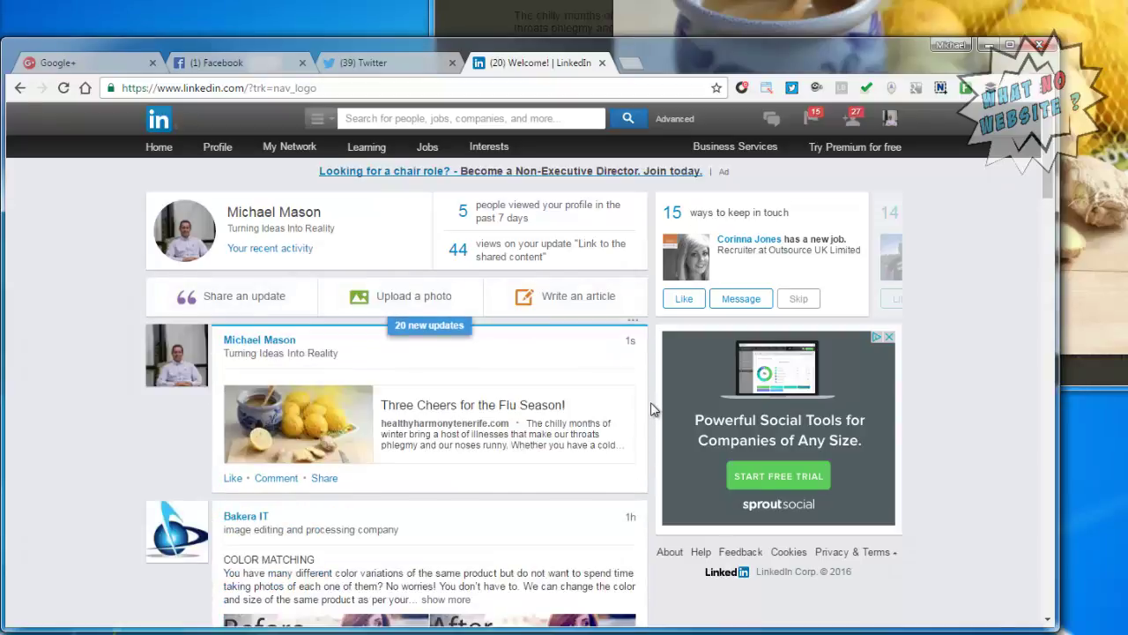
Switch to Google+ and open the published "Three Cheers for the Flu Season!" post on its own page.
click(99, 66)
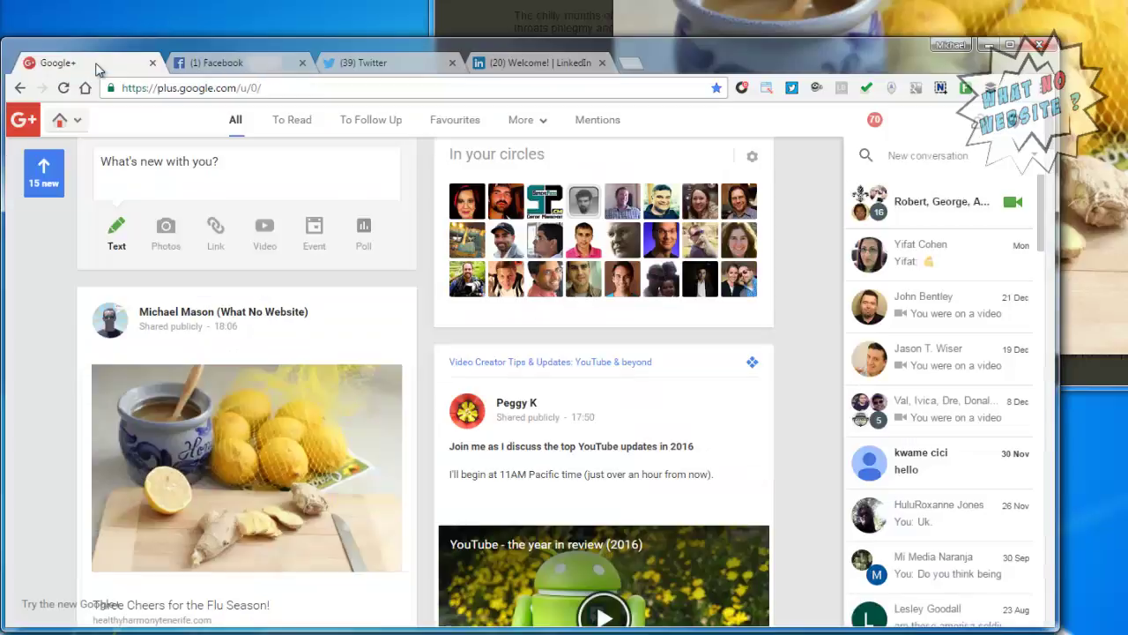
click(231, 329)
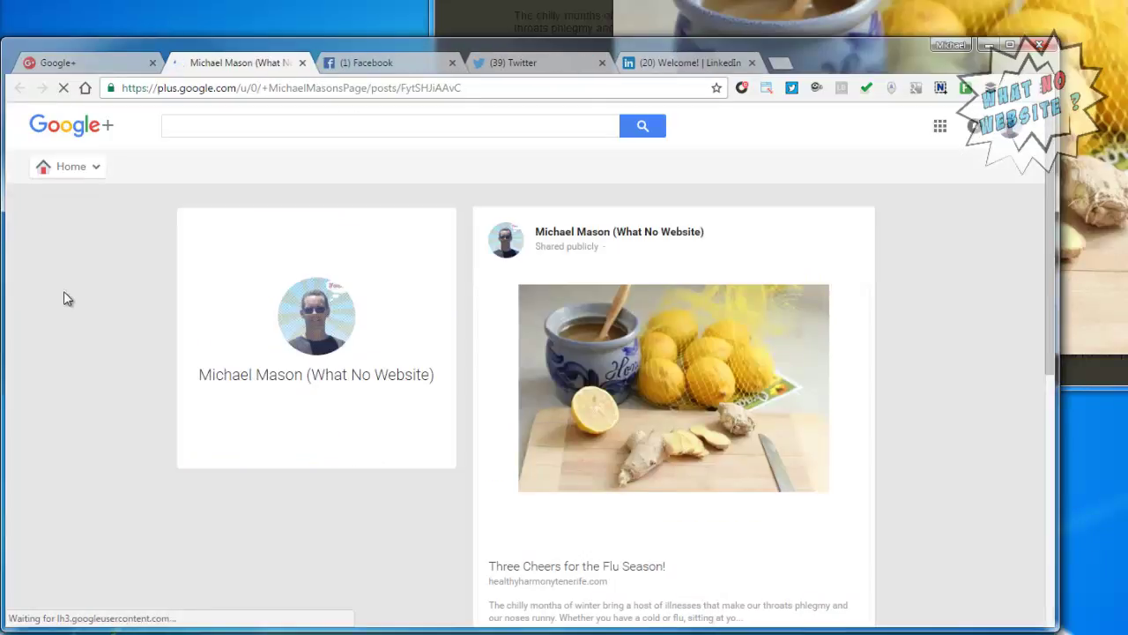
scroll(100, 313, down, 2)
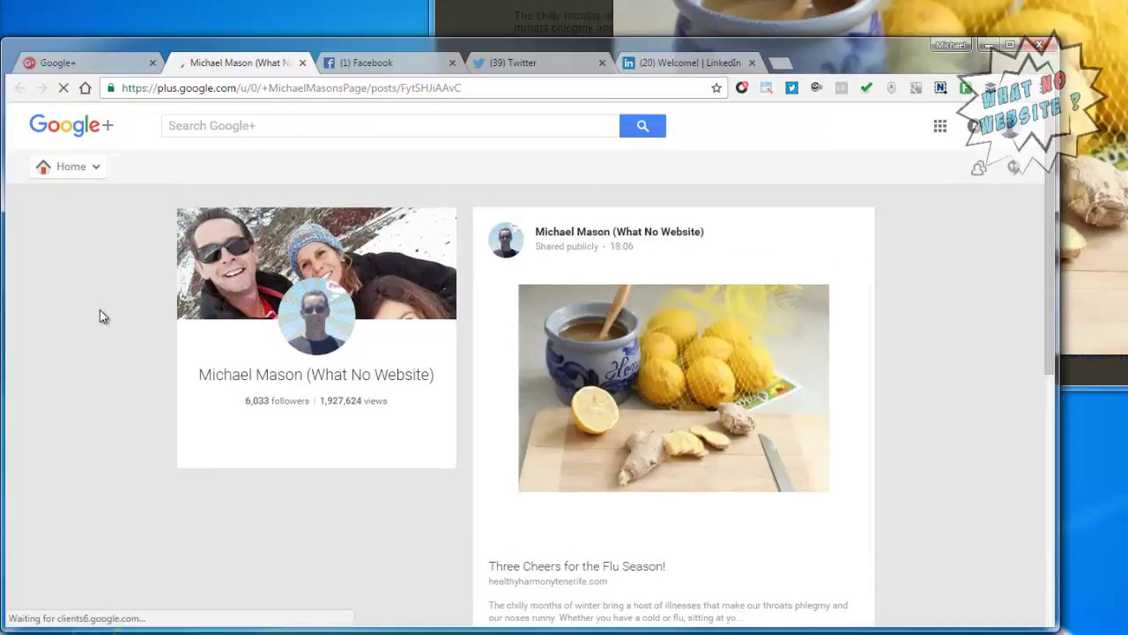
Search the web for Friends+Me in a new tab, open friendsplus.me and browse down to the Supported Networks section.
click(781, 64)
text(Friends)
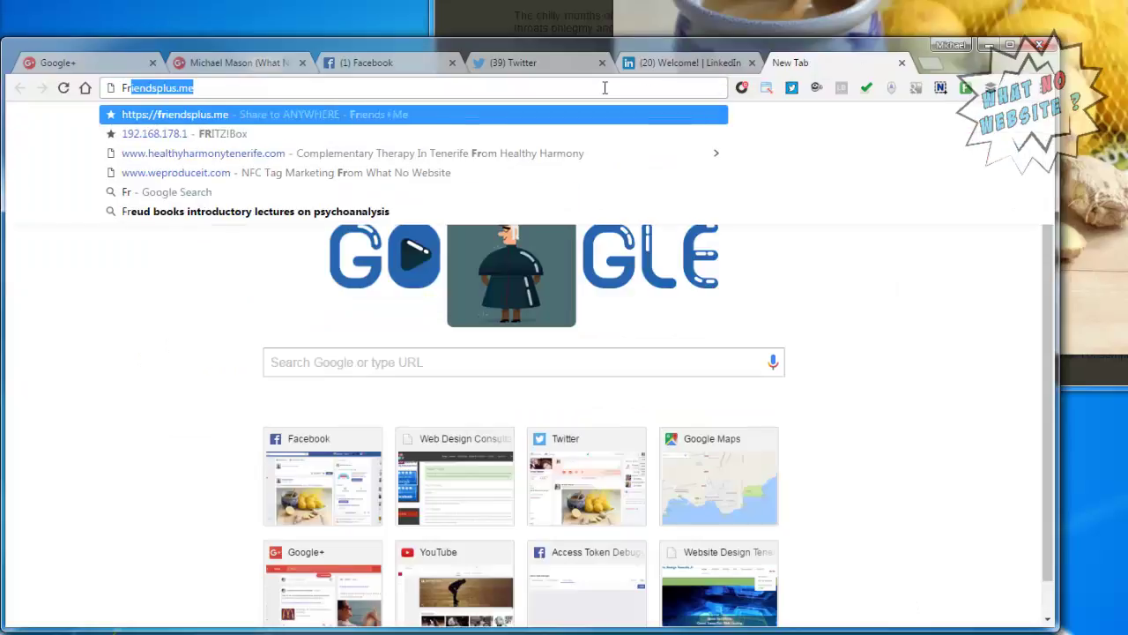
text(+Me)
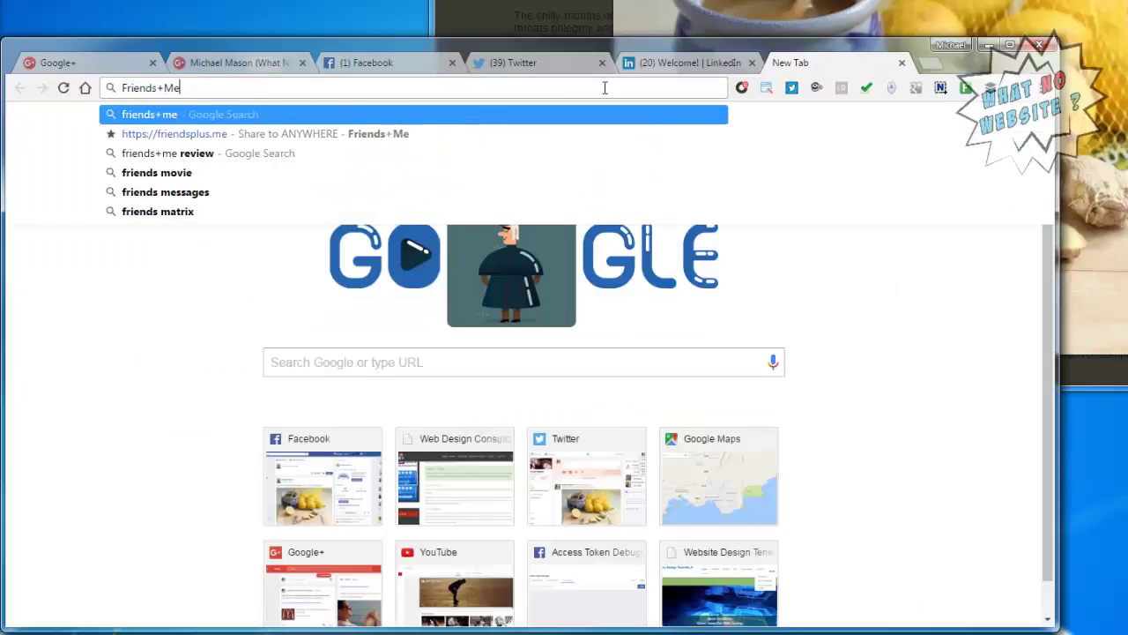
key(Return)
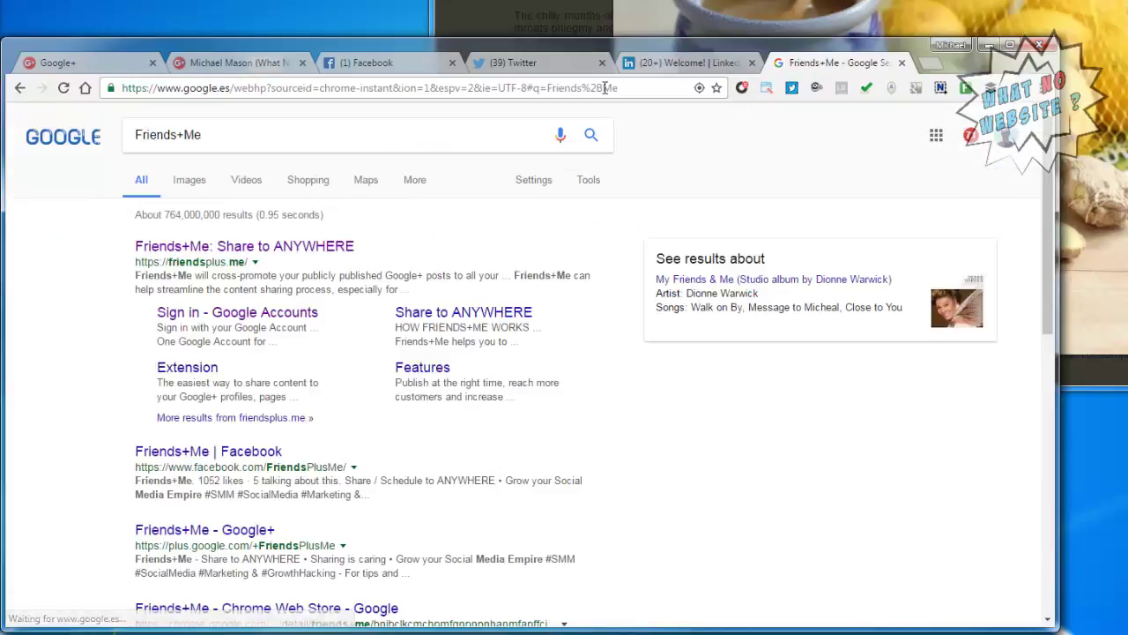
click(303, 246)
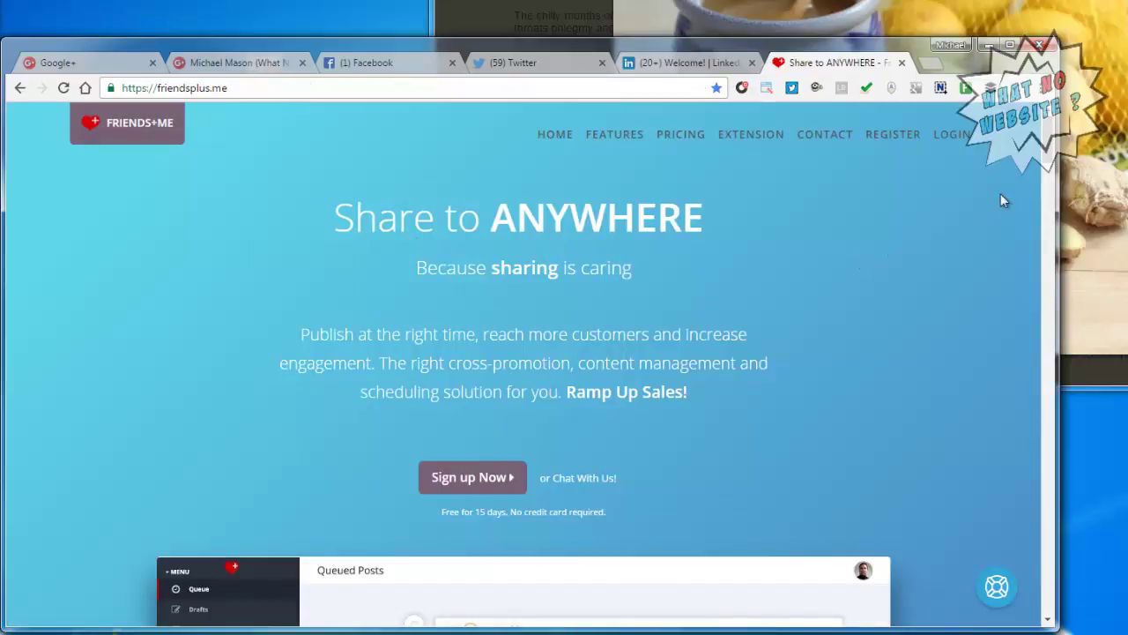
scroll(1051, 168, down, 3)
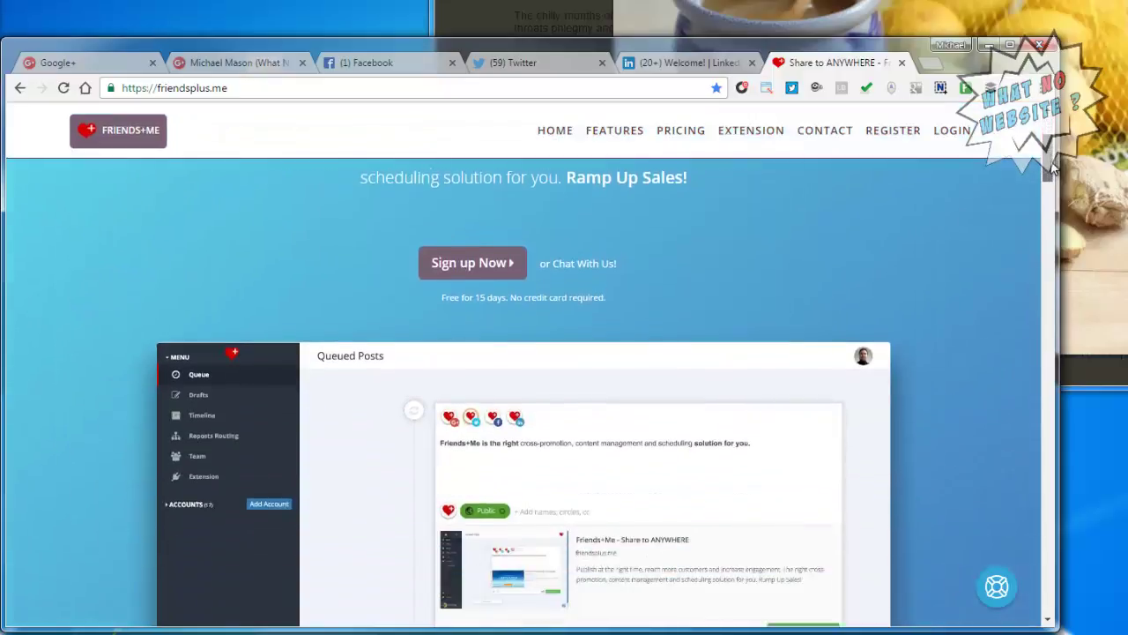
drag(1051, 167, 1050, 385)
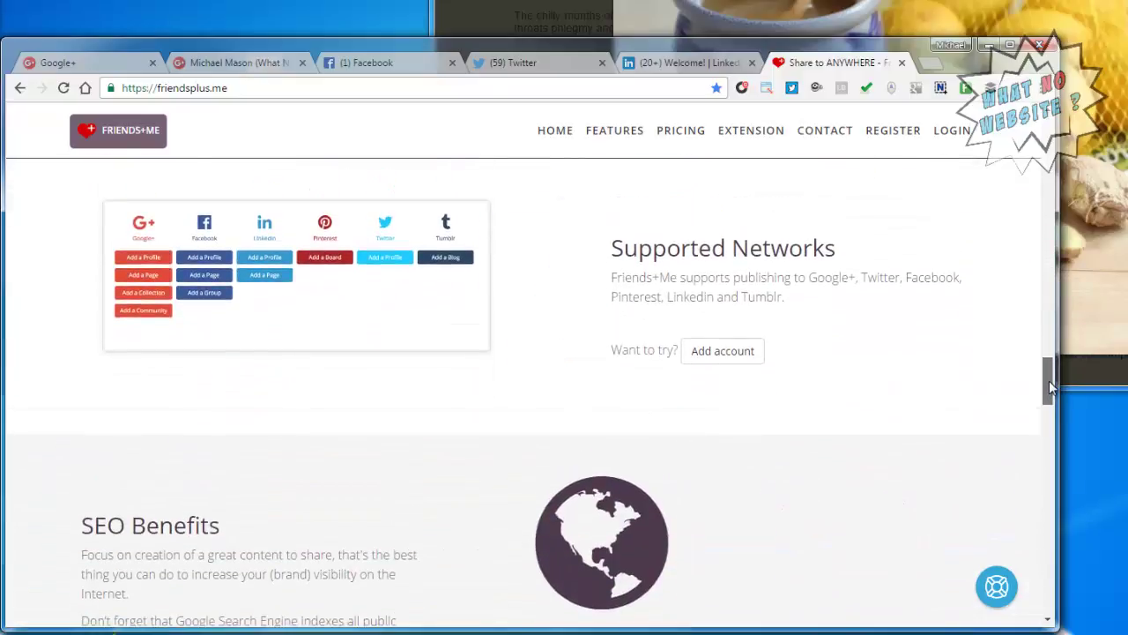